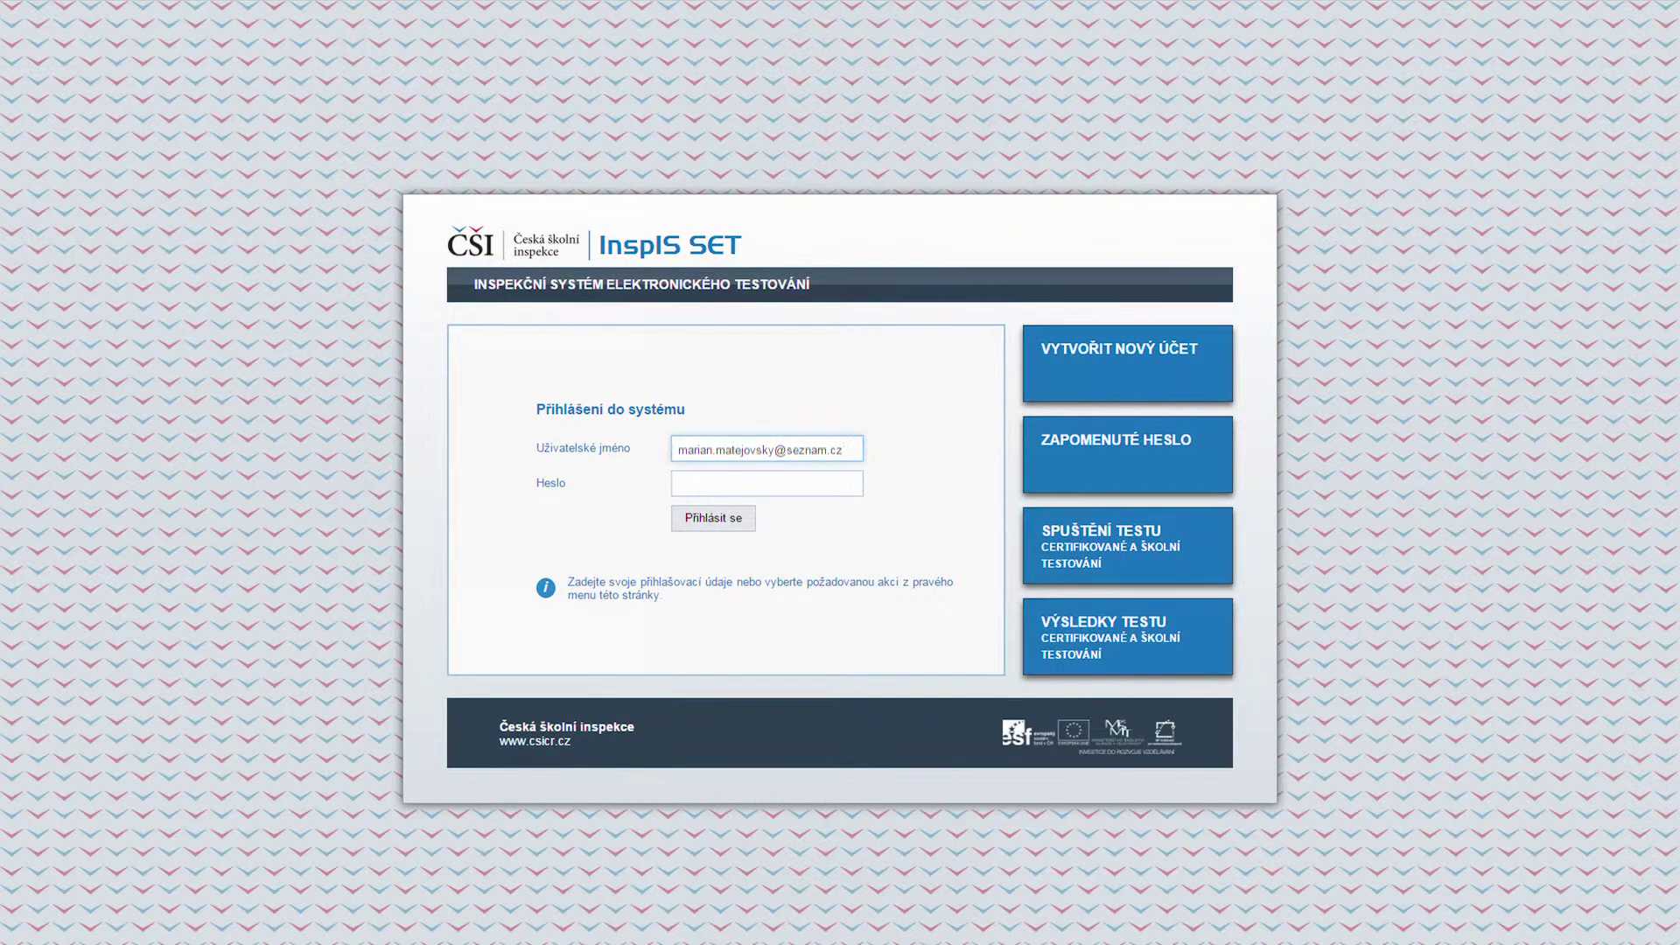
# Log in with the account password and switch the role to Školní administrátor
pyautogui.click(767, 483)
pyautogui.write('••')
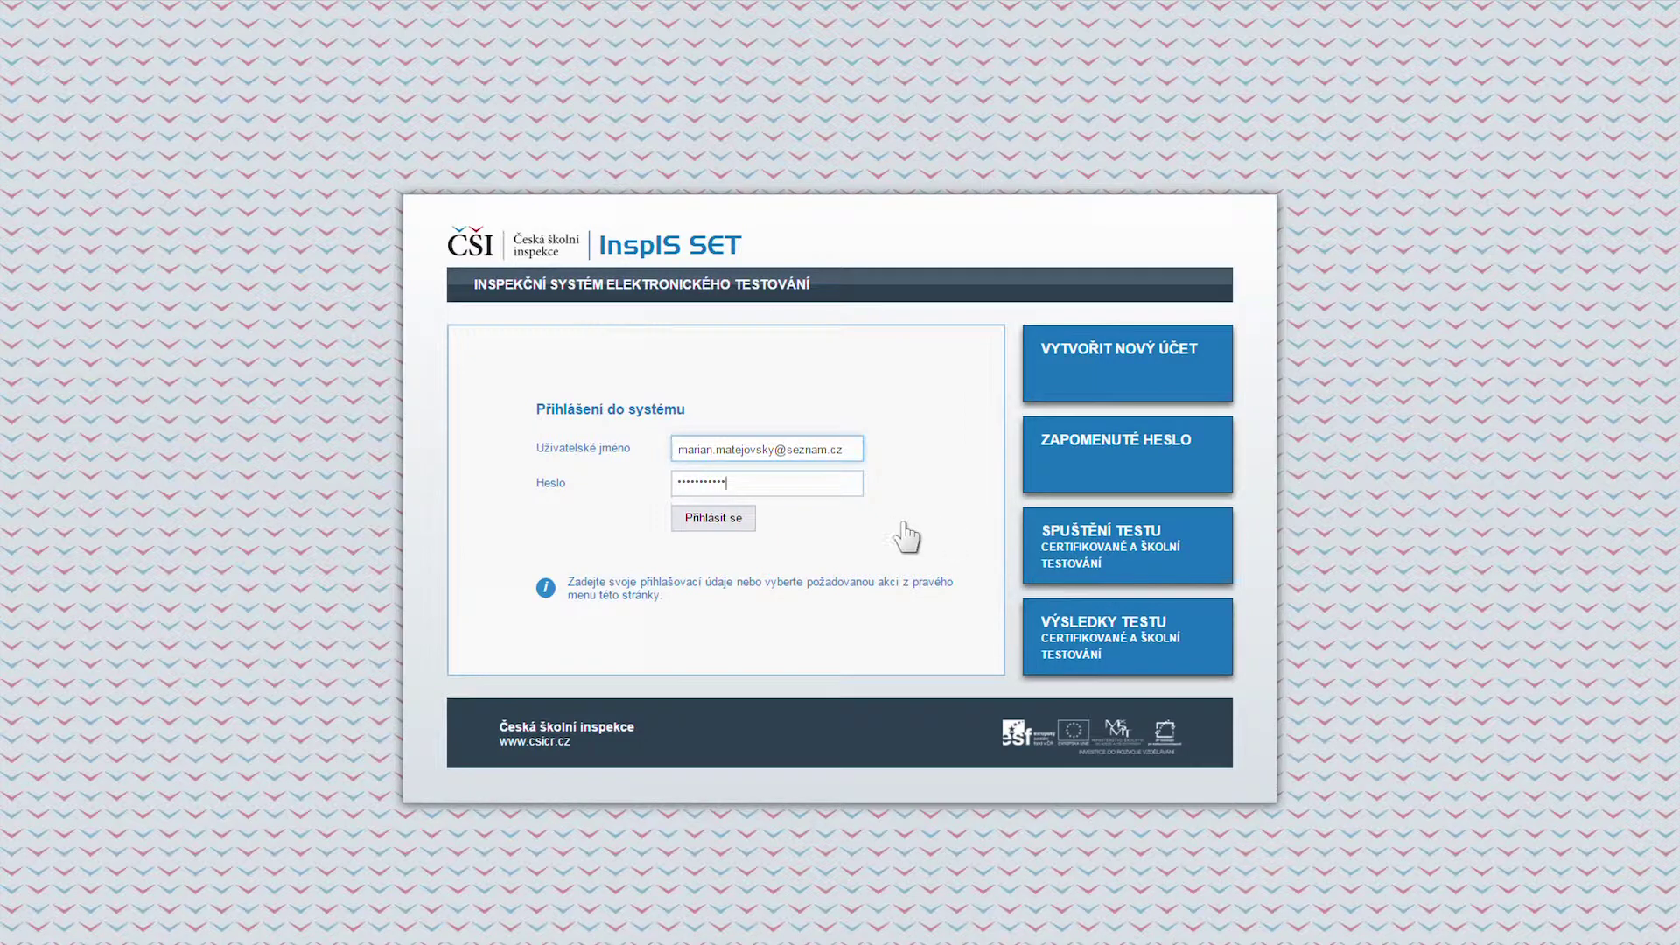
pyautogui.click(744, 526)
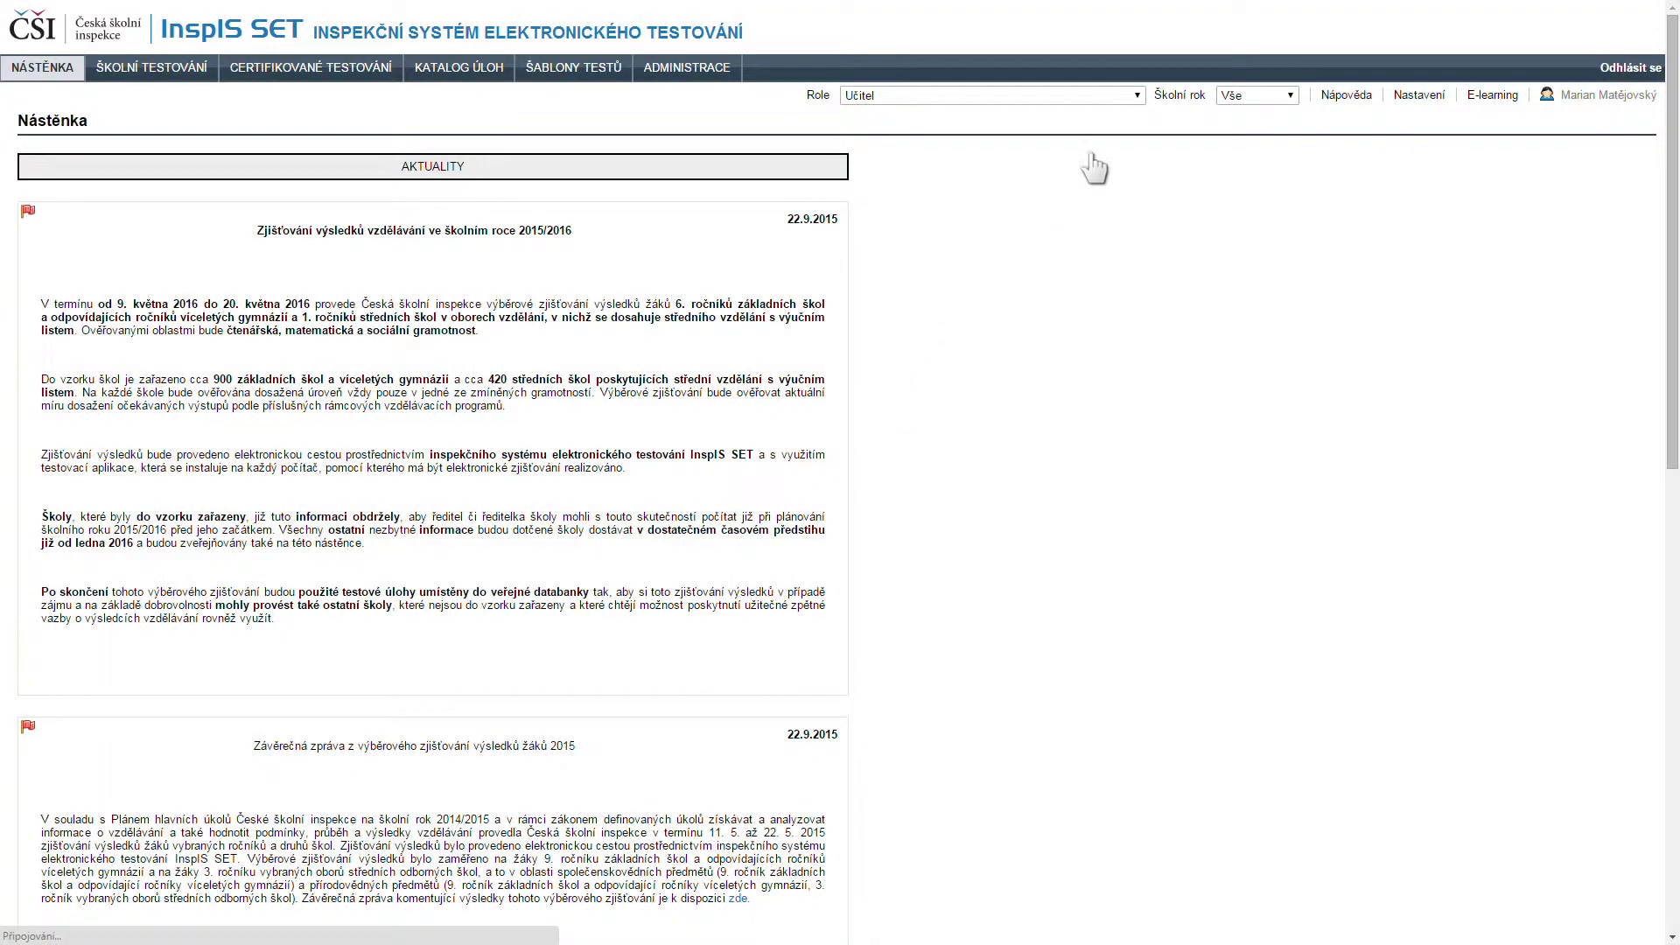
pyautogui.click(1137, 95)
pyautogui.click(1141, 112)
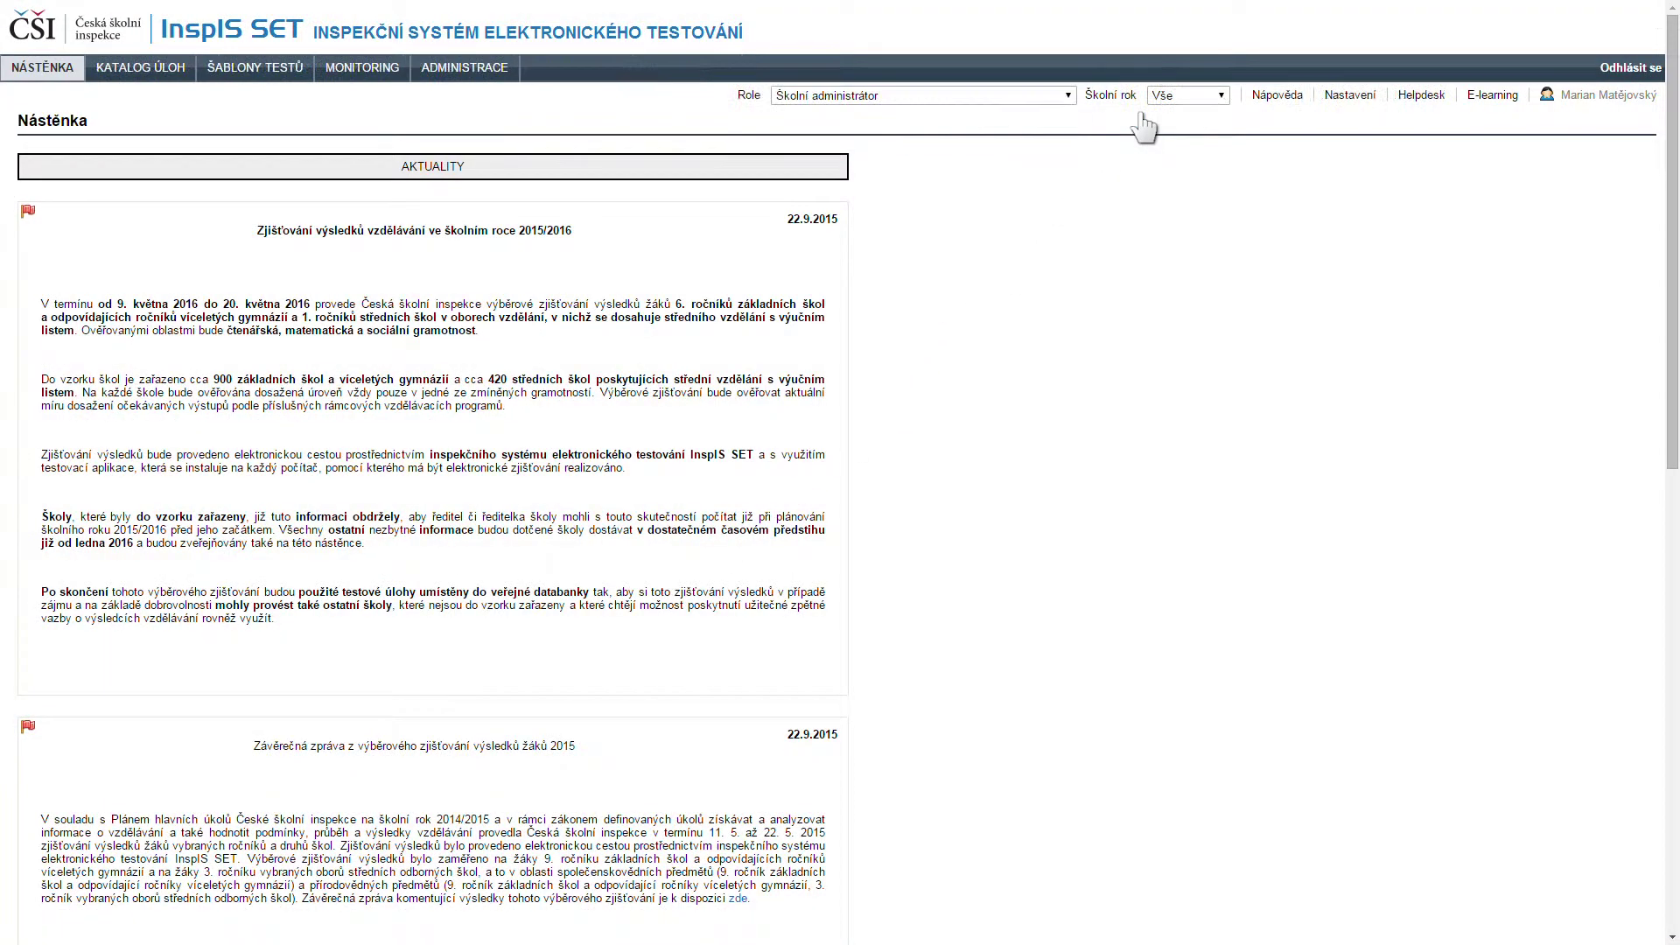
# Open the catalogue of tasks and look through the listed tasks with their texts, types, difficulty and grades
pyautogui.click(166, 83)
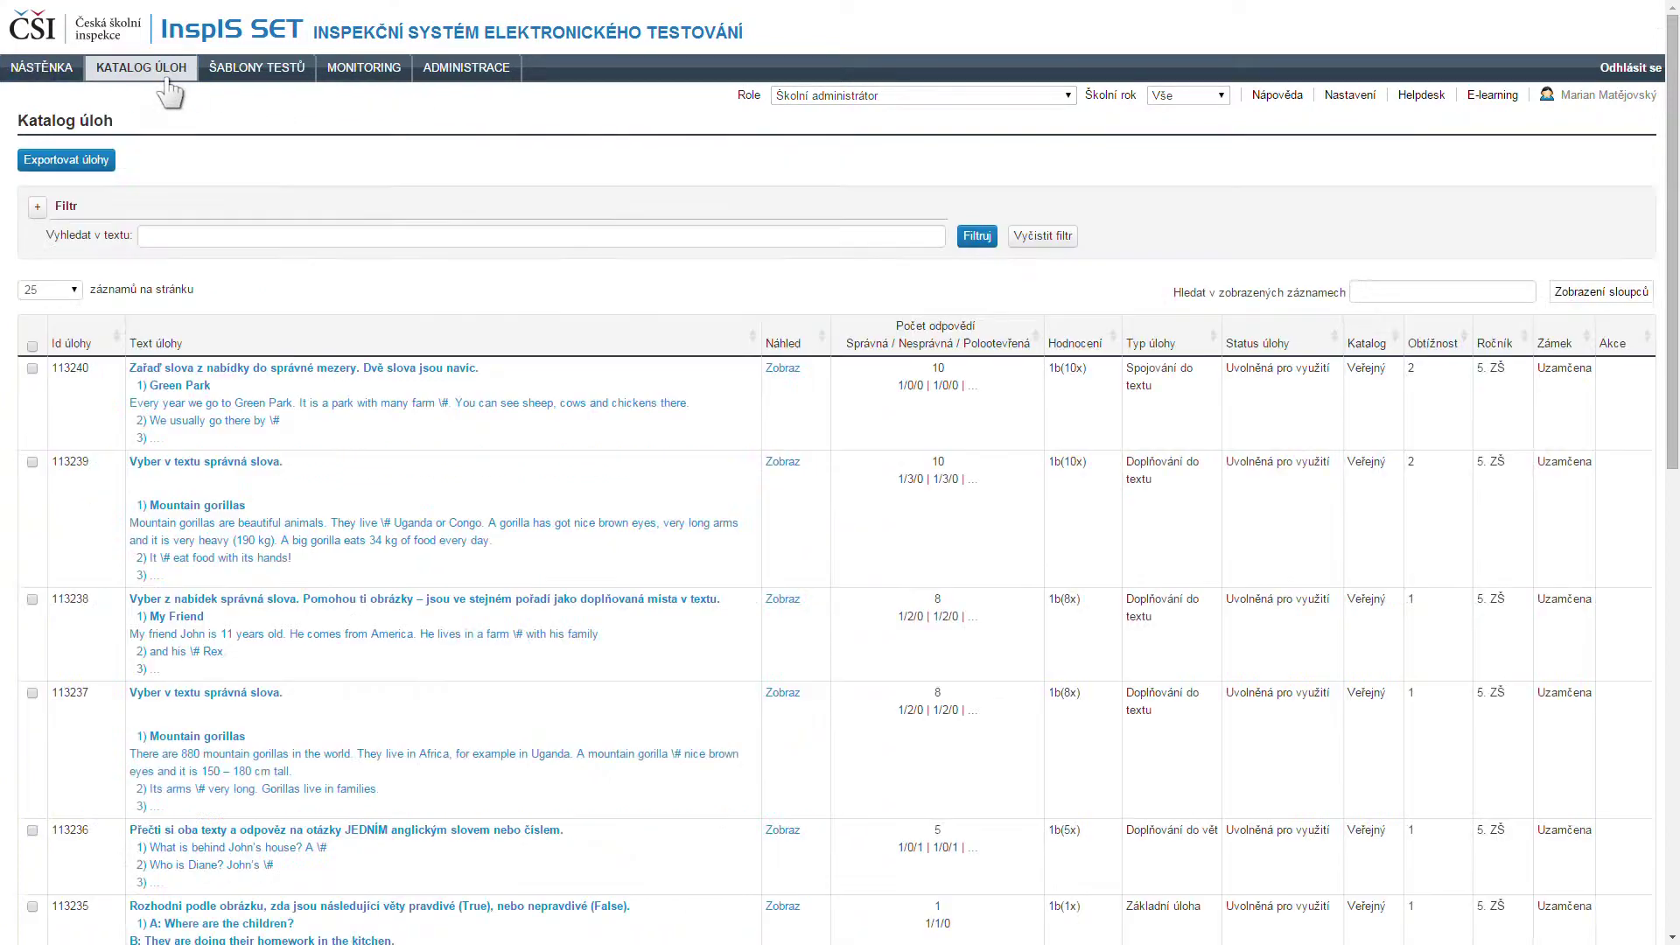
pyautogui.scroll(-2, 169, 92)
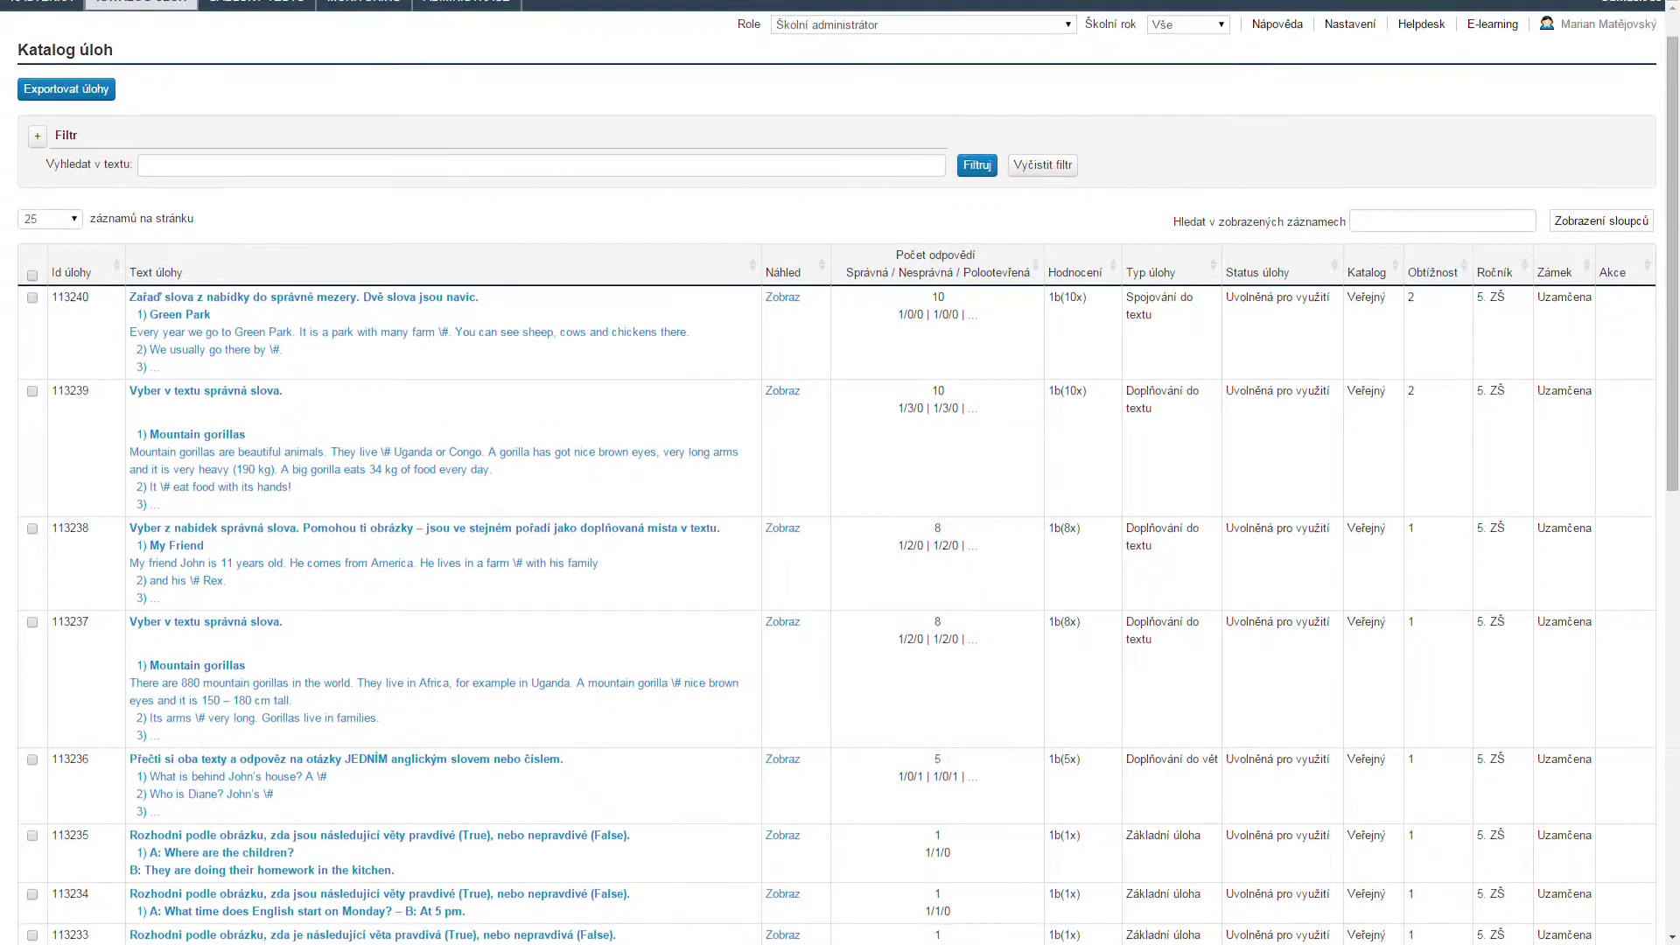
pyautogui.scroll(-2, 841, 473)
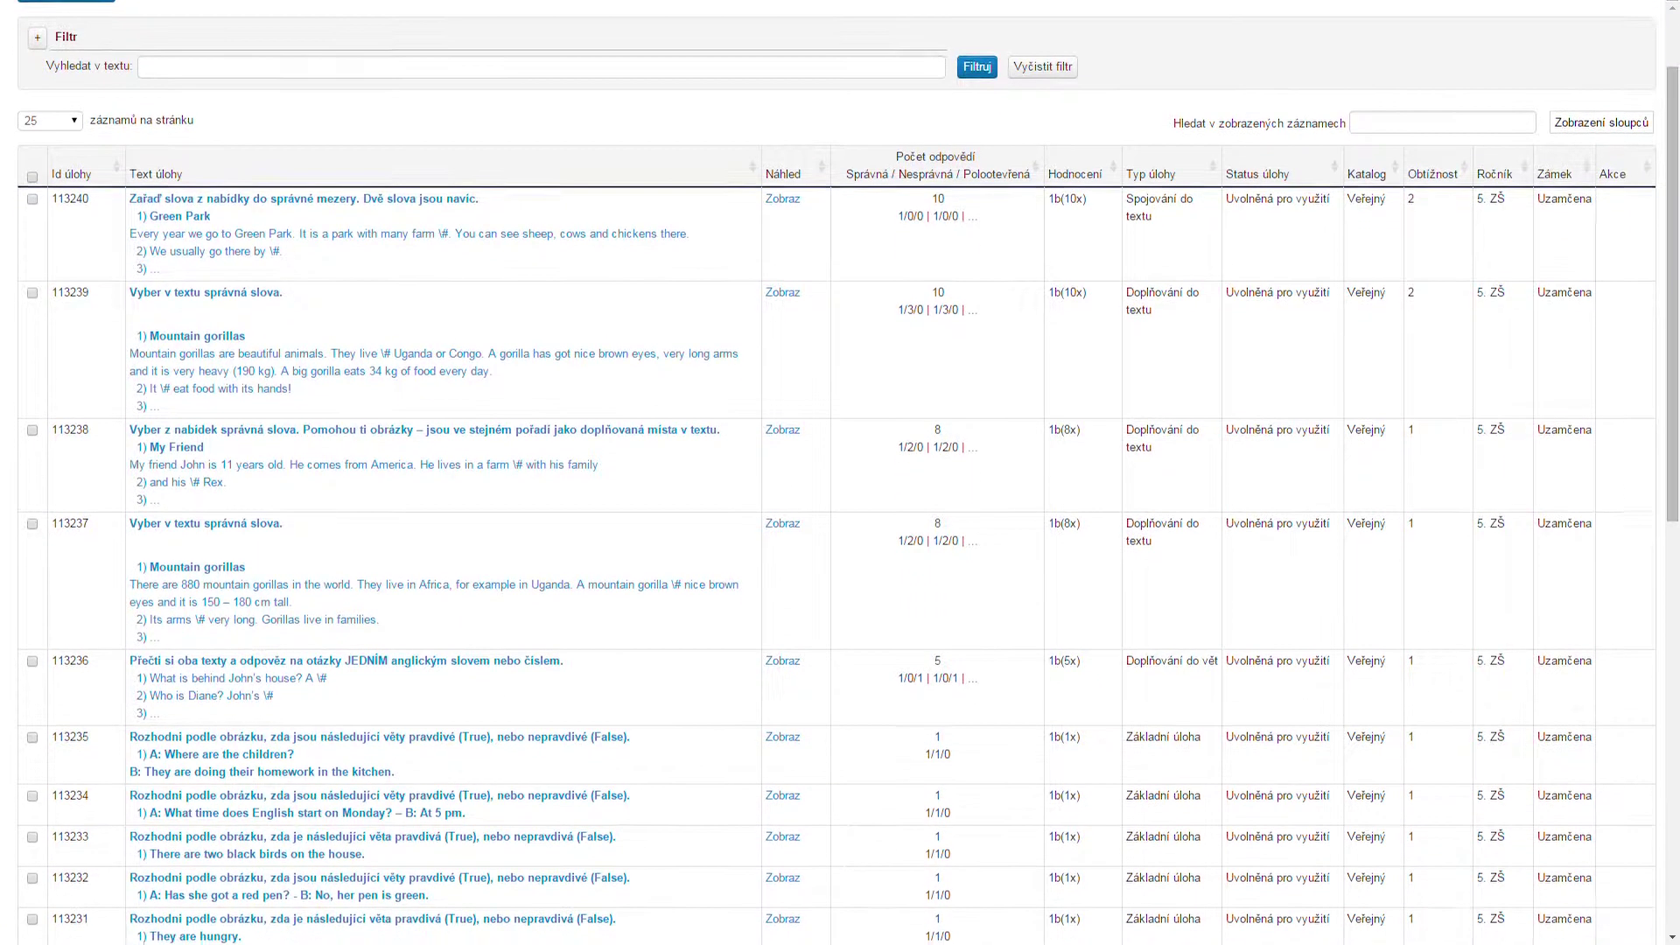
pyautogui.scroll(-2, 840, 473)
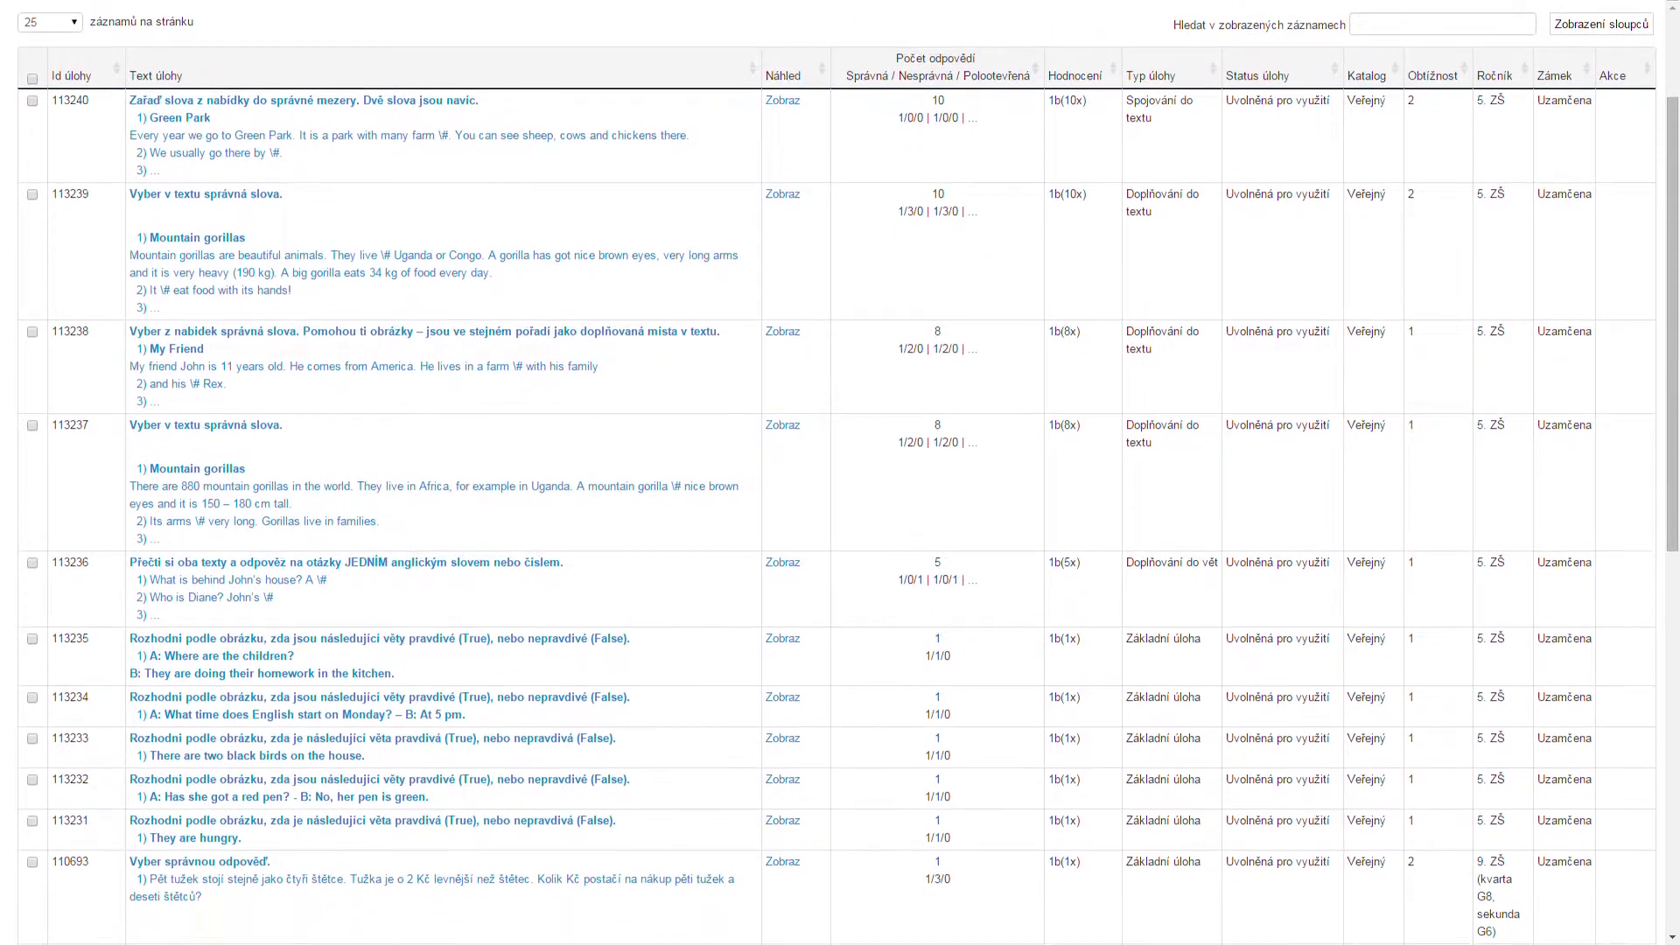
pyautogui.scroll(-2, 840, 472)
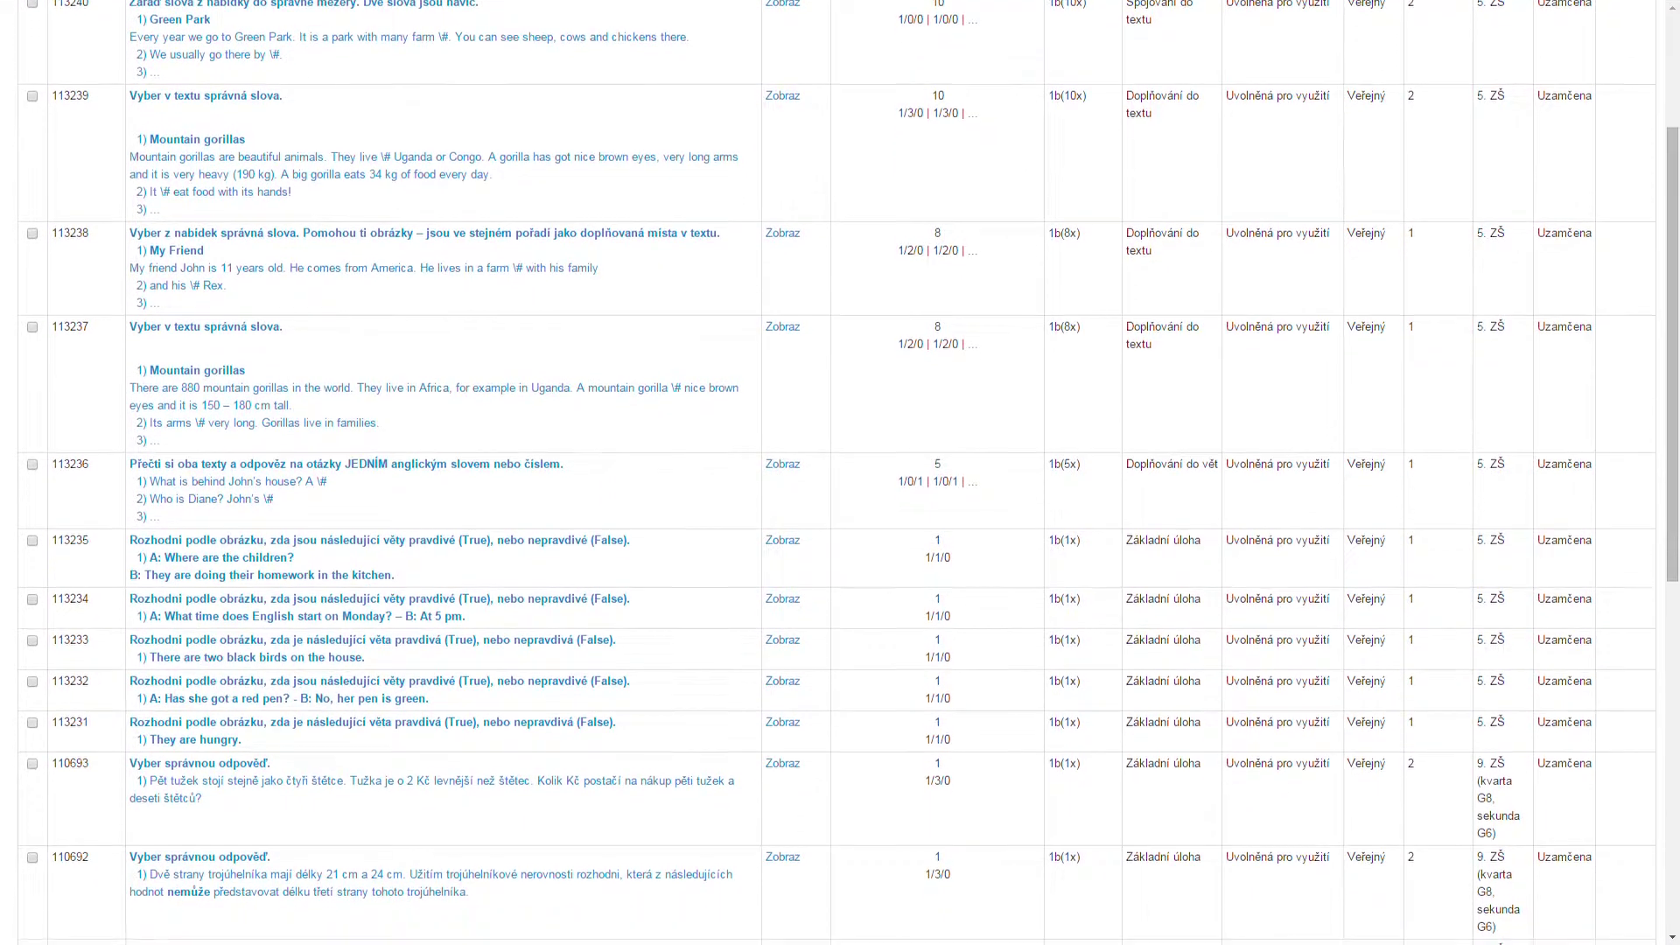
pyautogui.scroll(-2, 840, 472)
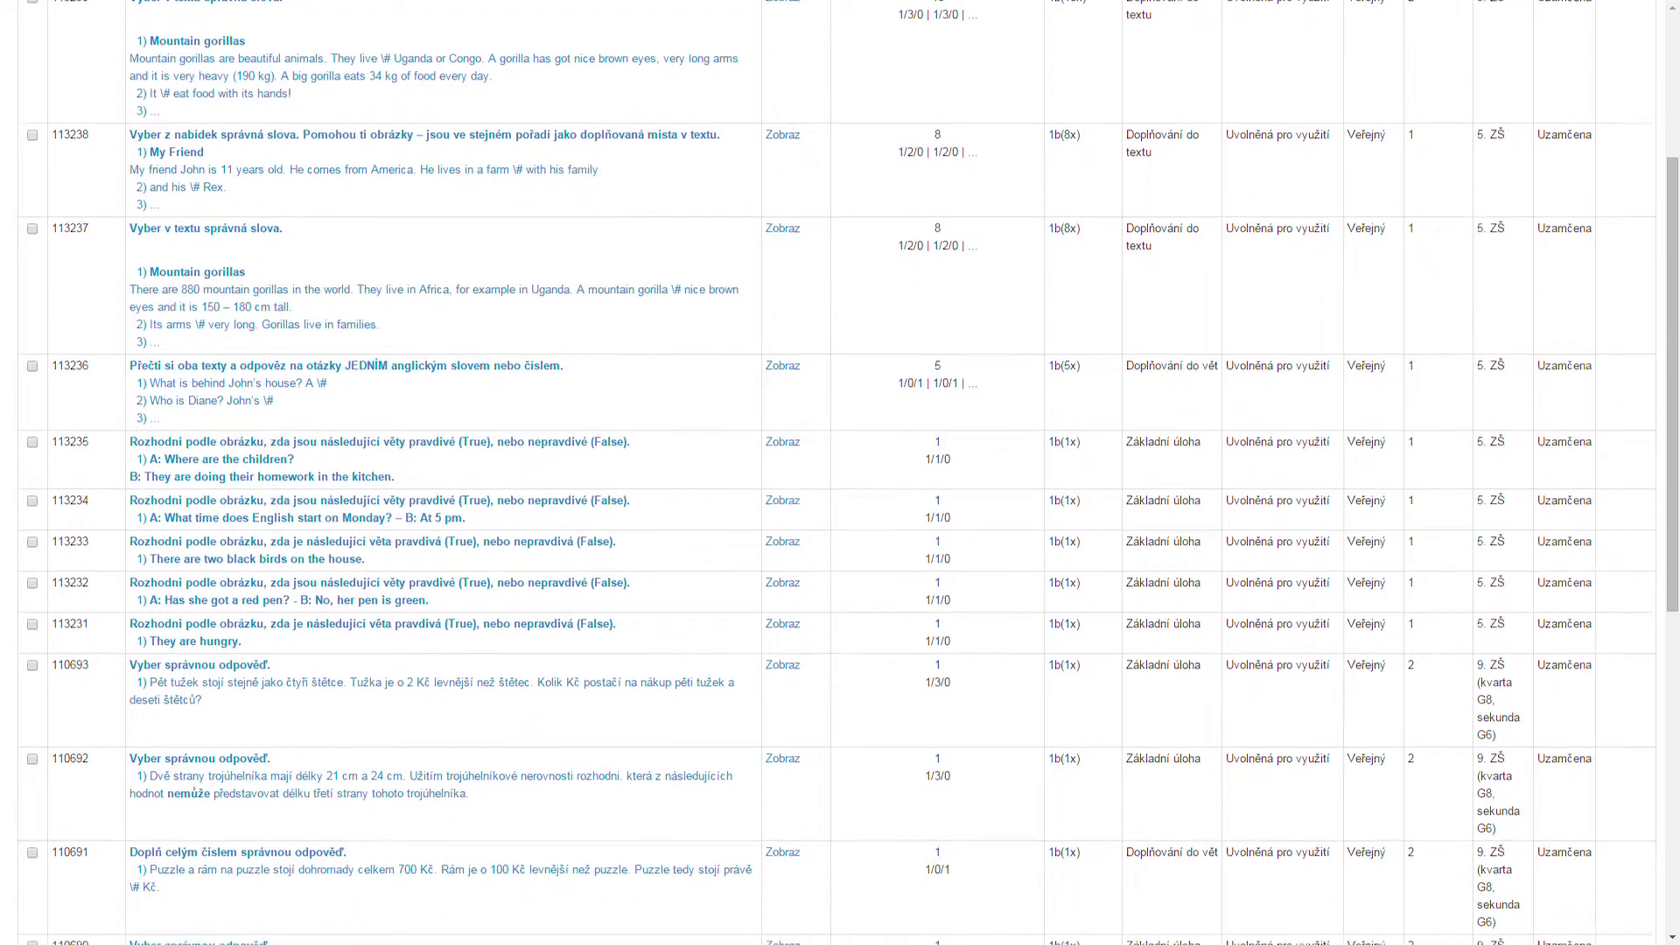
pyautogui.scroll(-2, 840, 473)
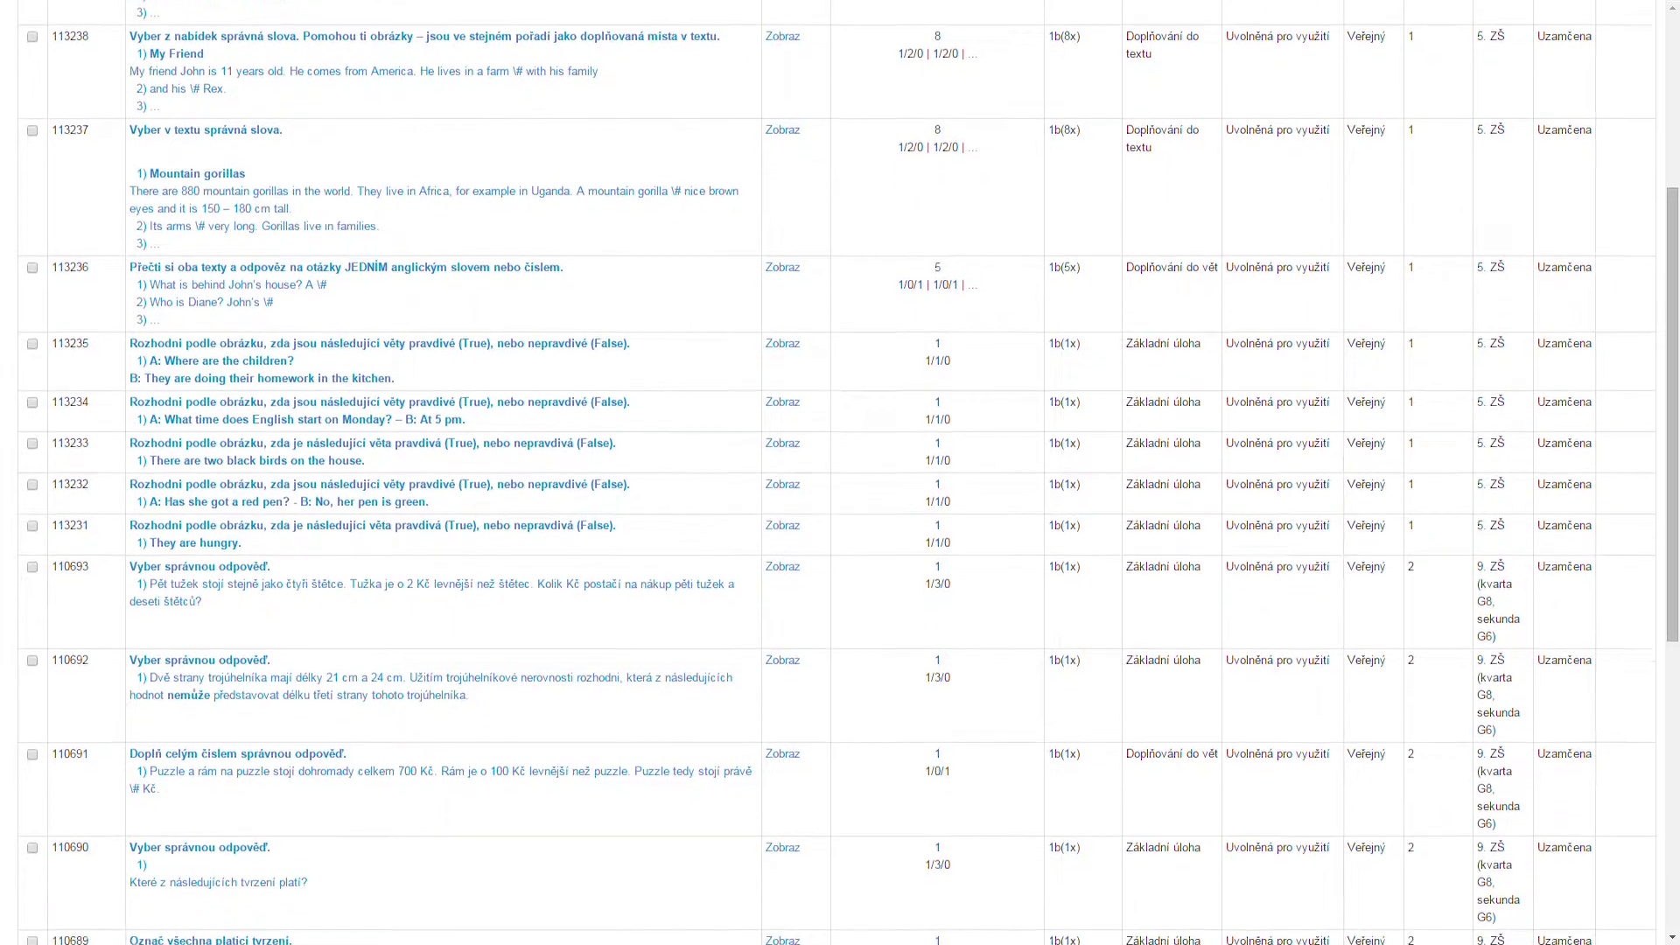
pyautogui.scroll(-2, 840, 473)
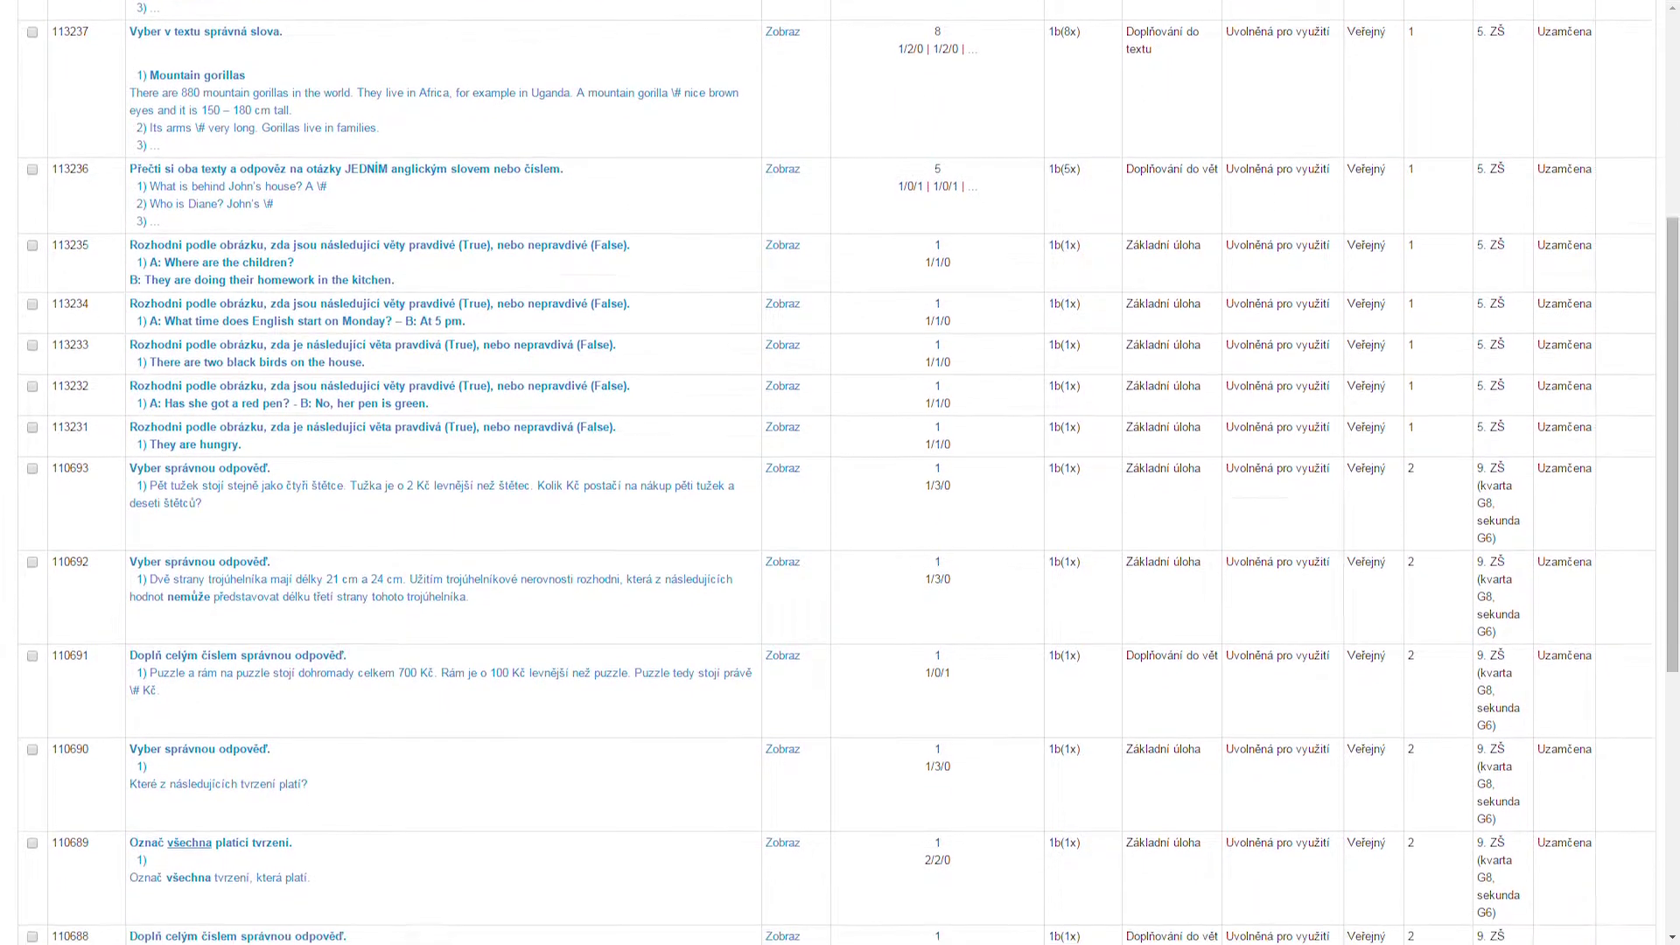
pyautogui.scroll(-2, 840, 473)
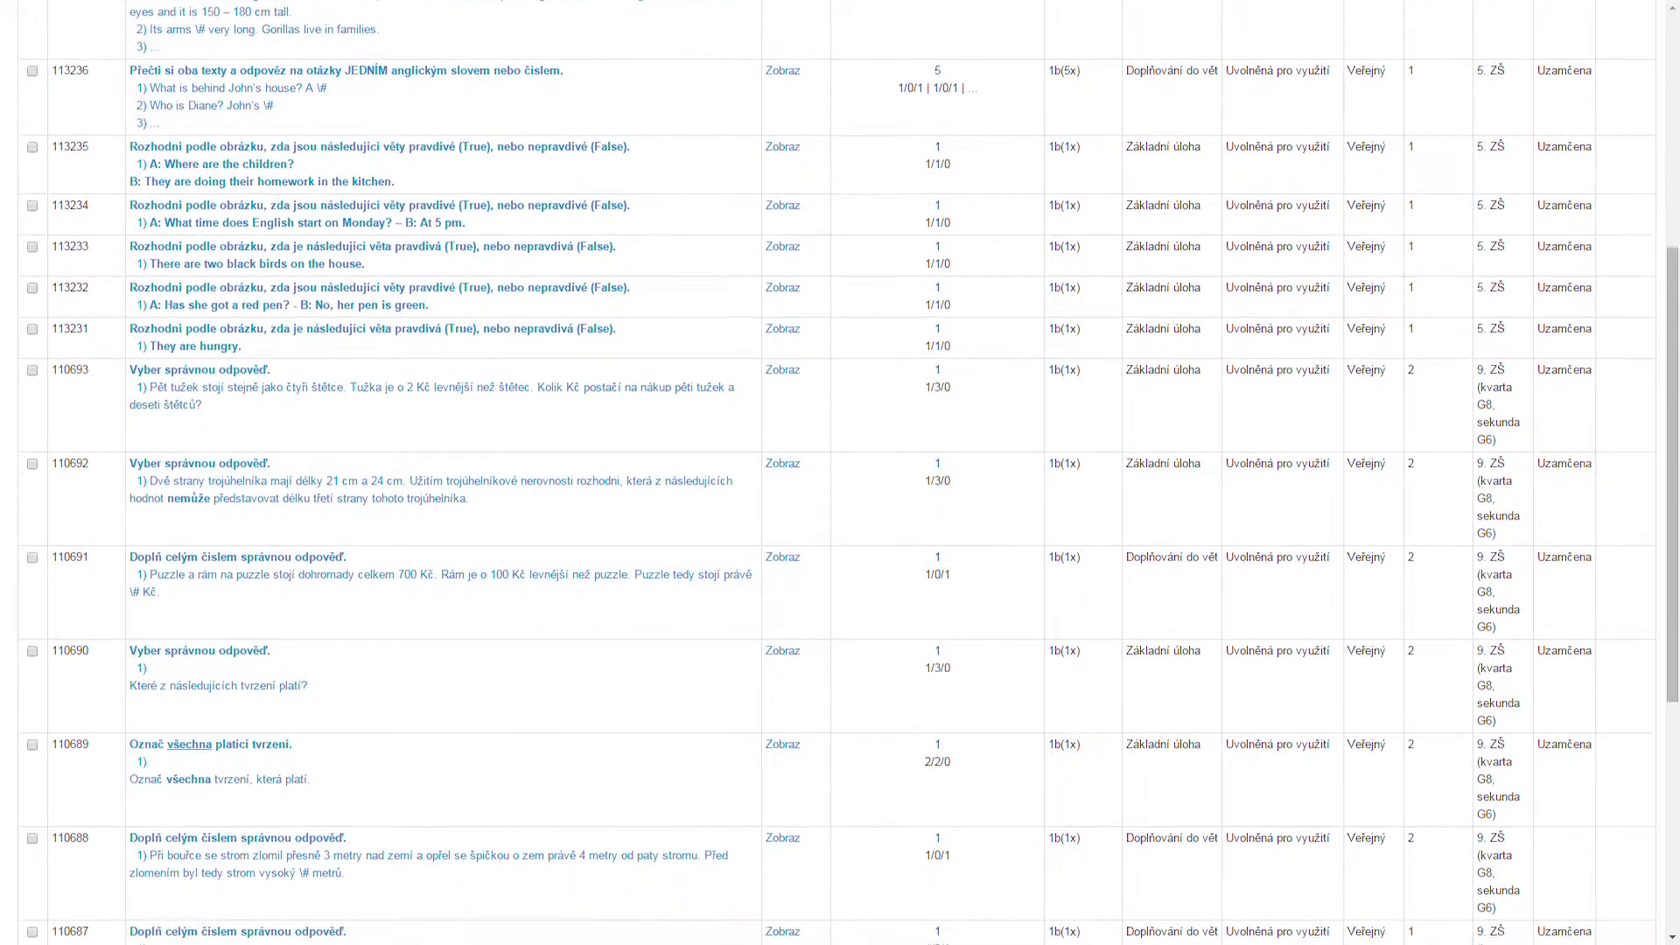
pyautogui.scroll(-2, 840, 473)
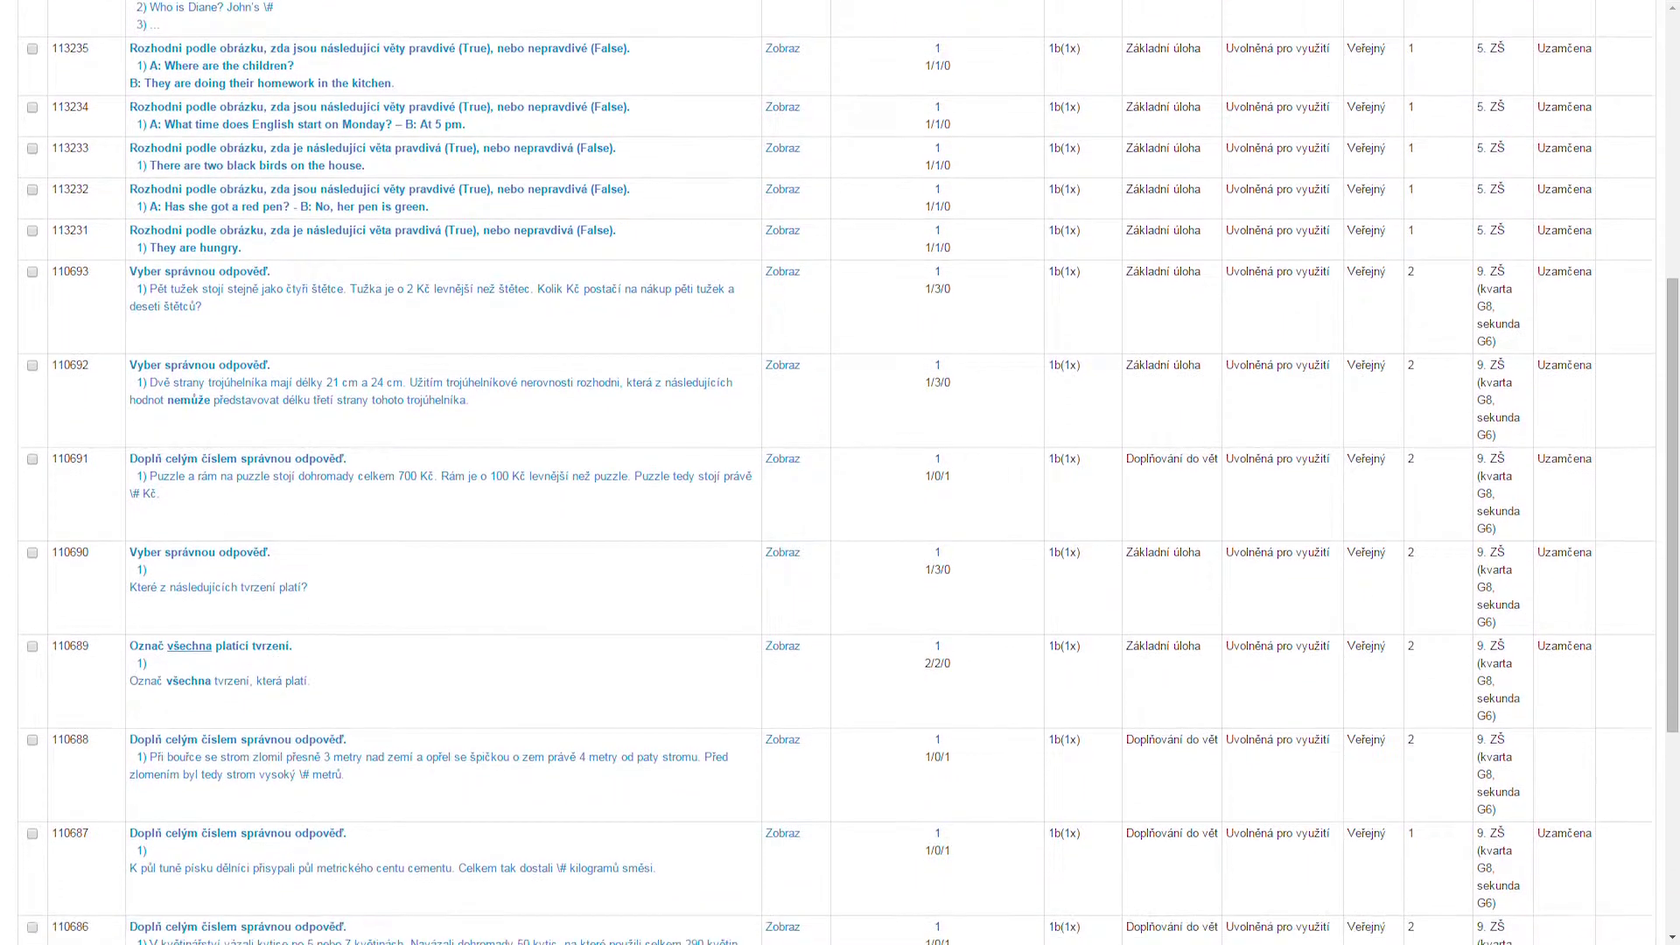
pyautogui.scroll(-2, 841, 472)
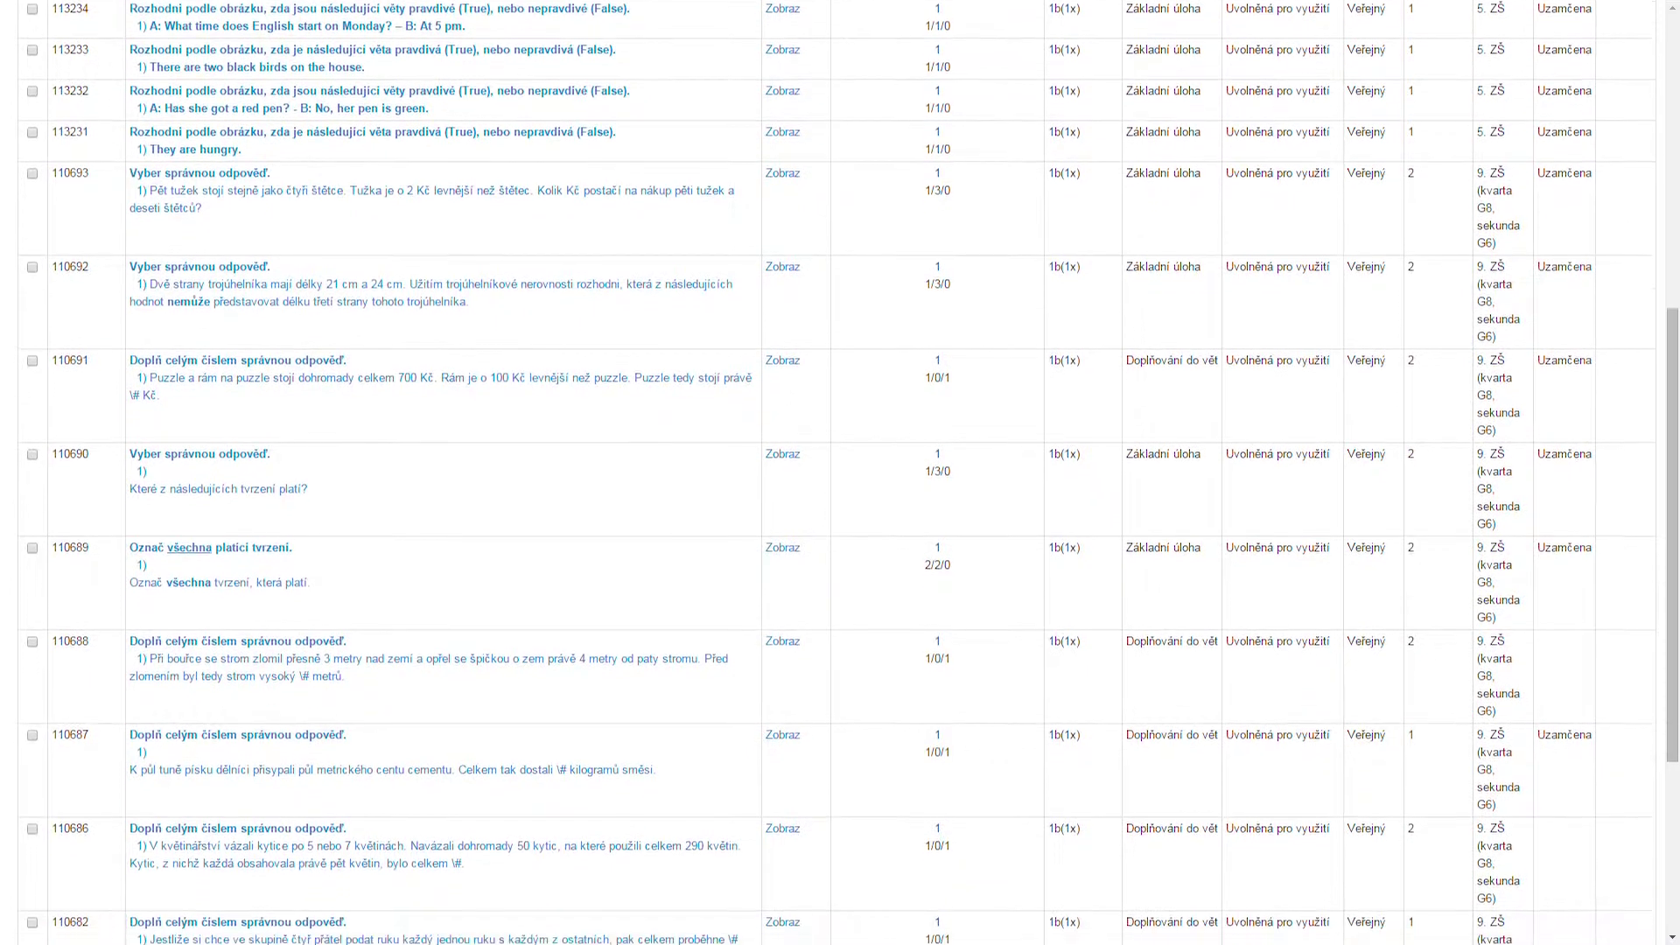
pyautogui.scroll(-1, 841, 472)
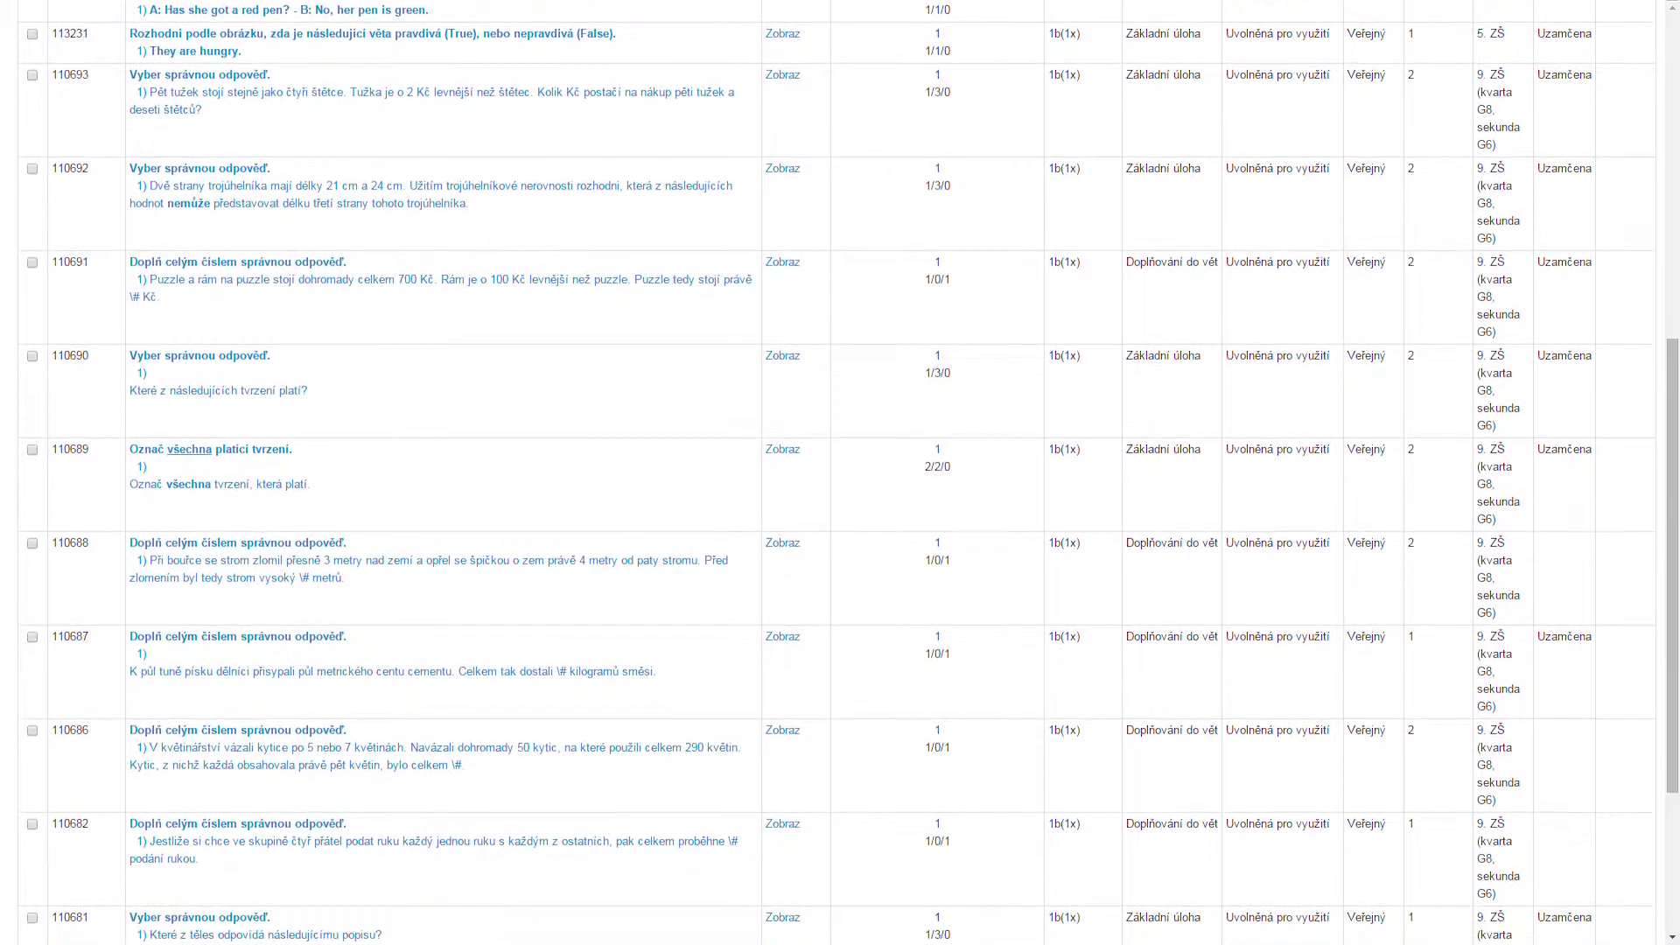
pyautogui.scroll(-1, 840, 473)
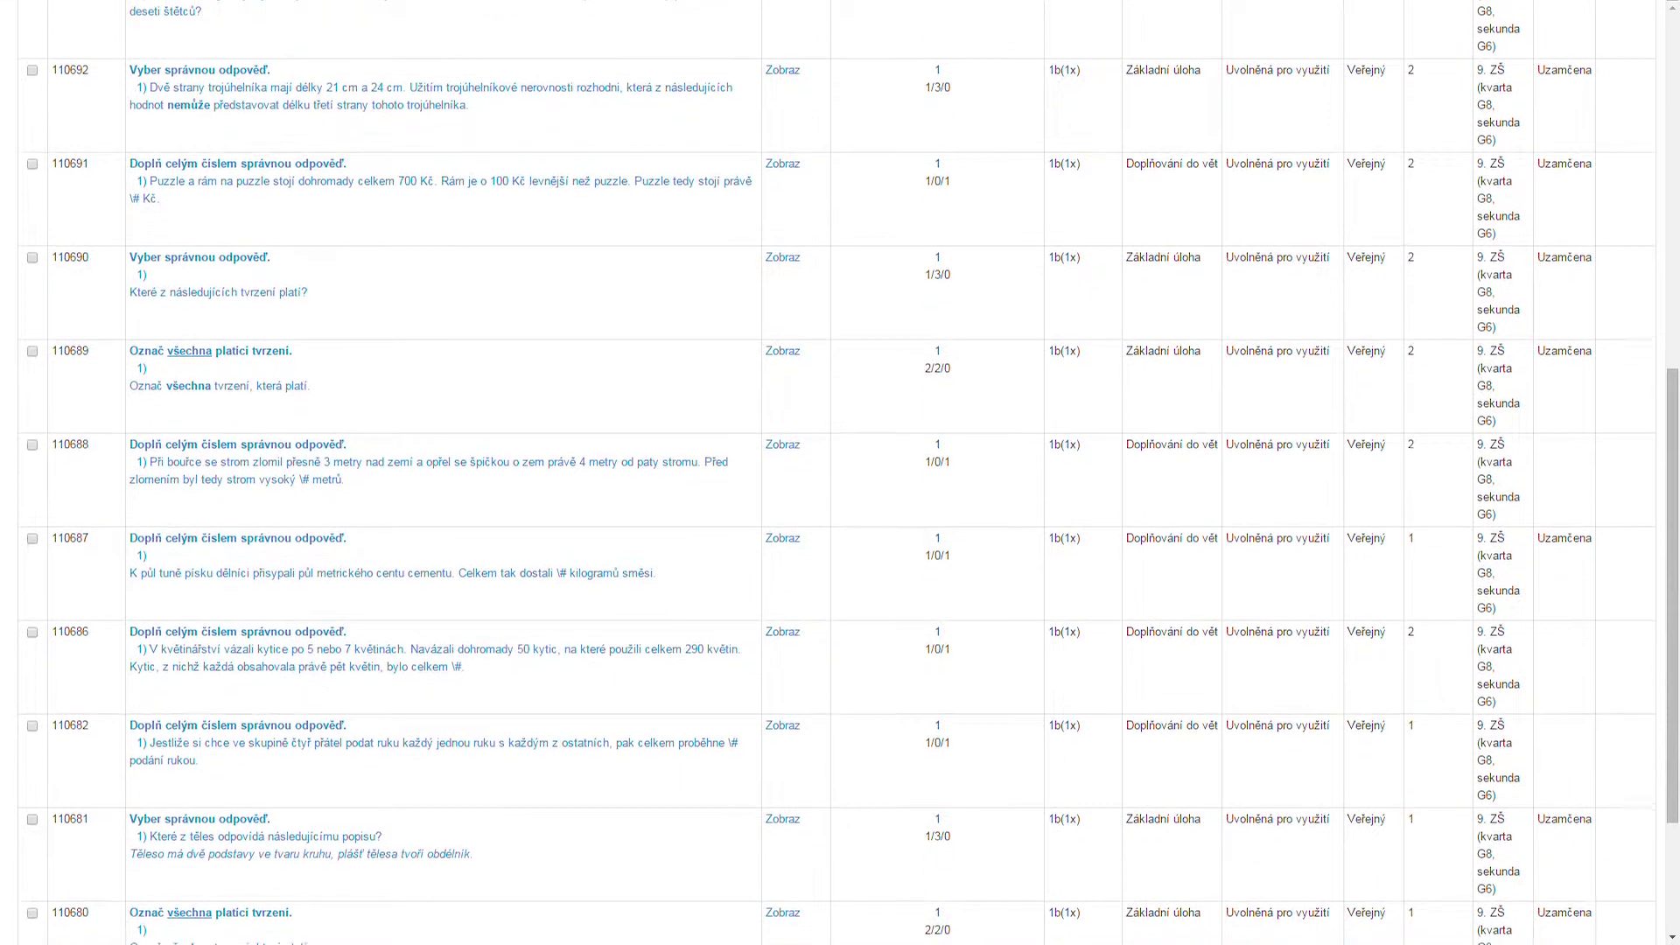
pyautogui.scroll(-2, 840, 472)
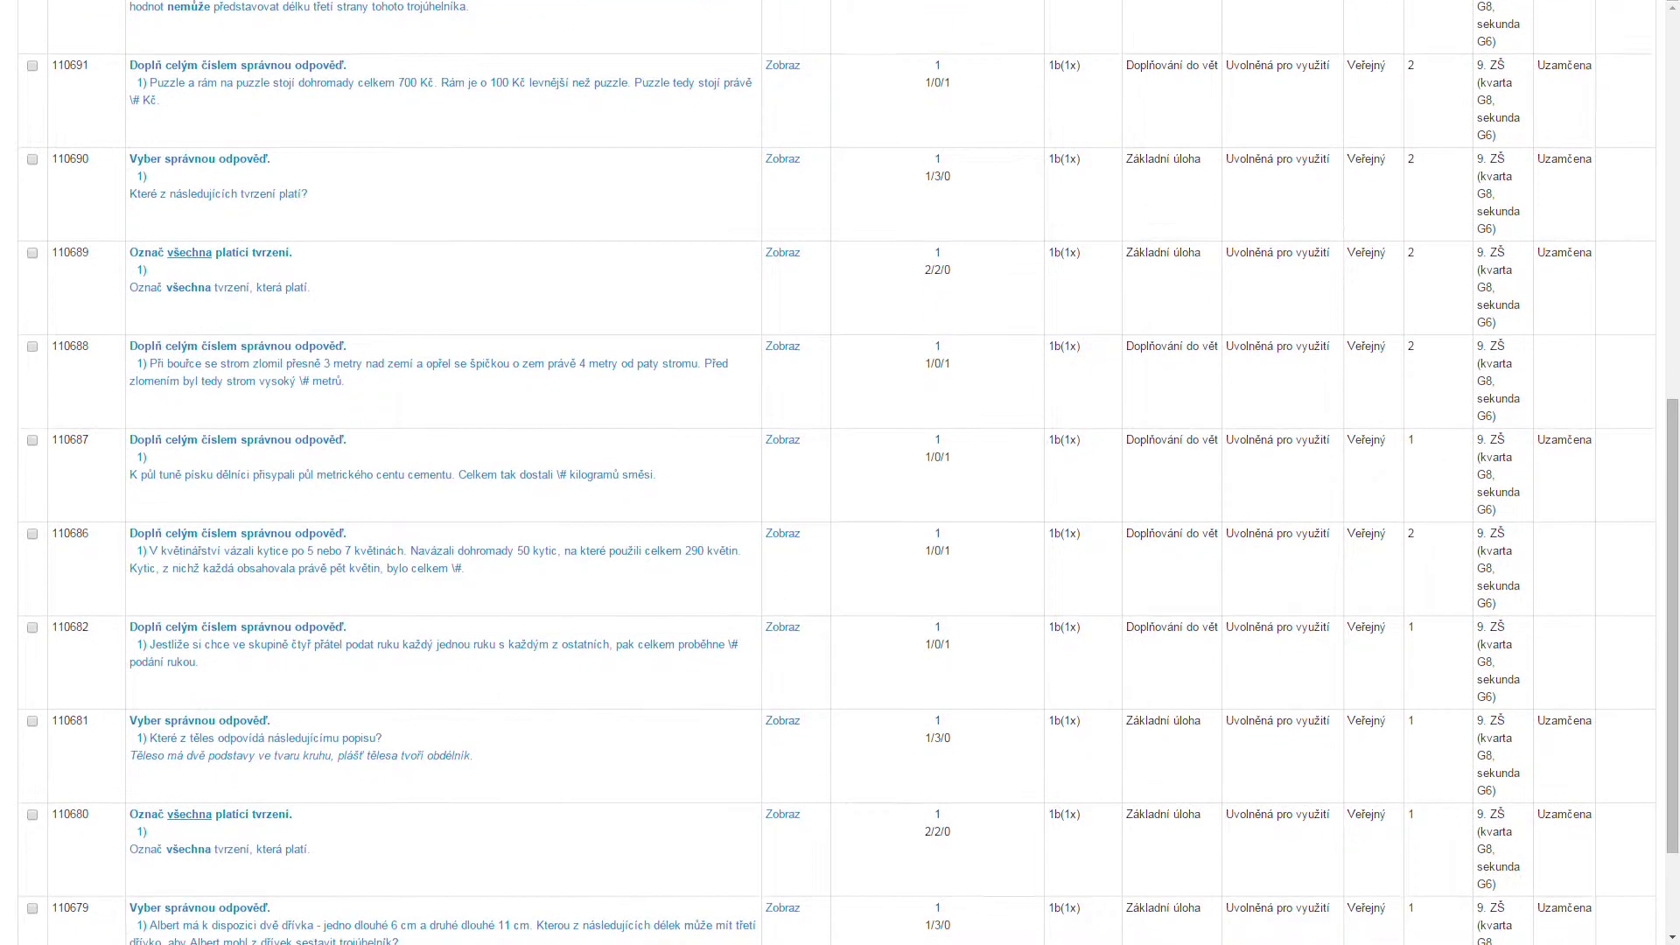
pyautogui.scroll(-2, 840, 472)
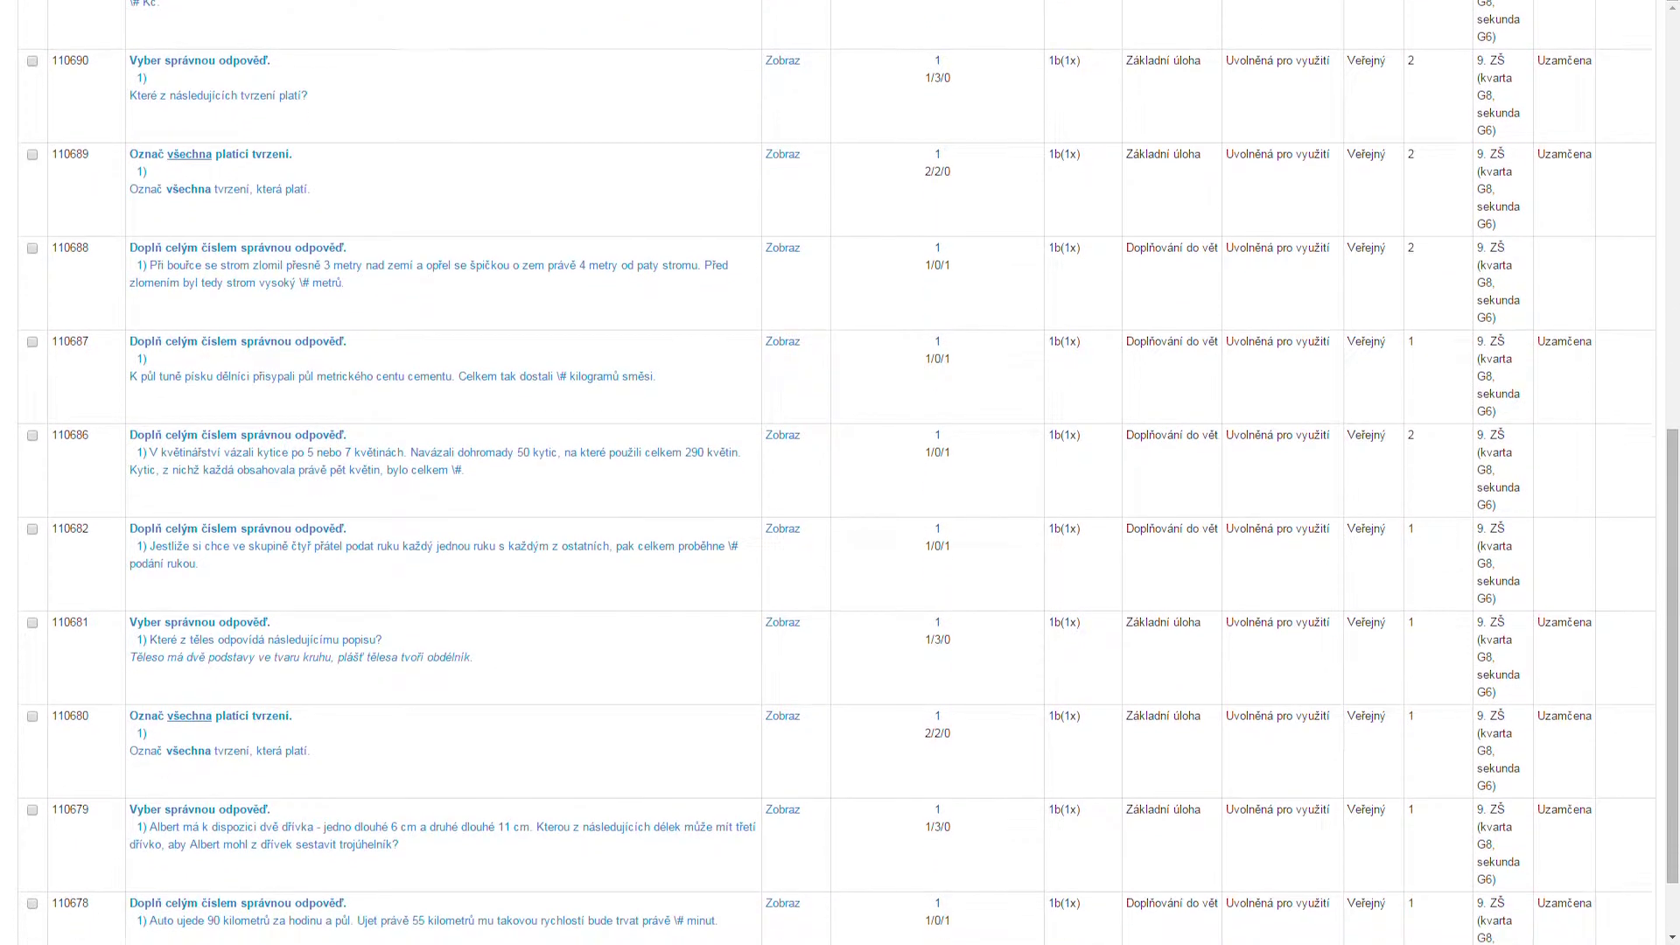
pyautogui.scroll(-2, 840, 473)
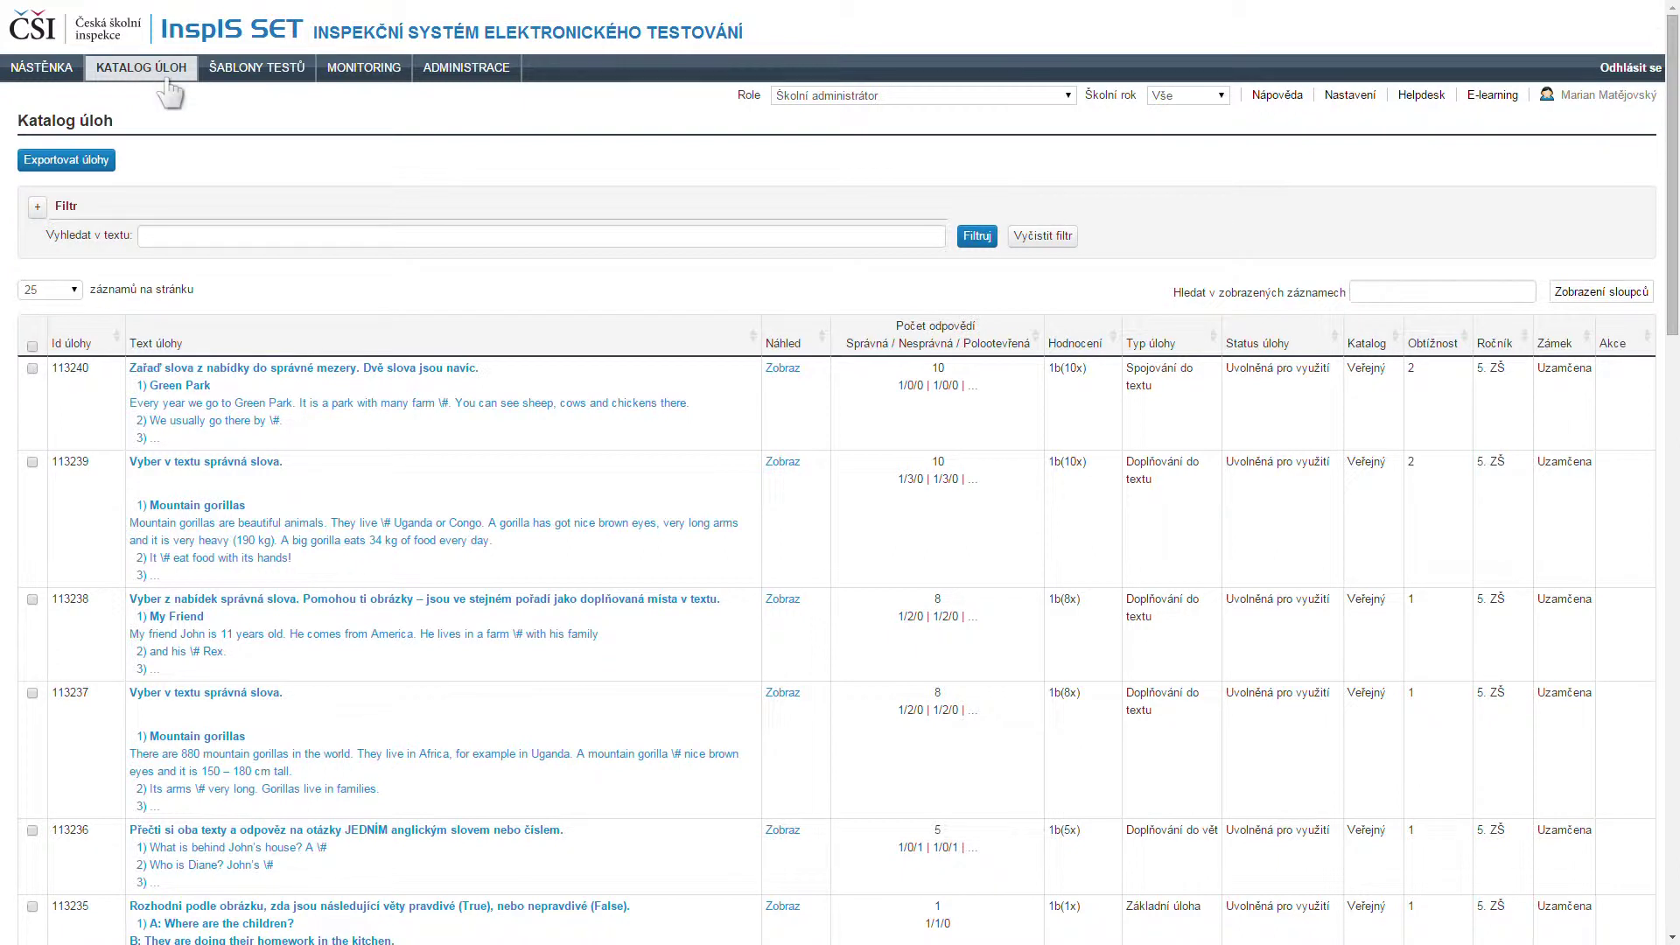
# In the administration of classes, open class 5.A's pupil list and view the personal details of the sixth listed pupil
pyautogui.click(440, 87)
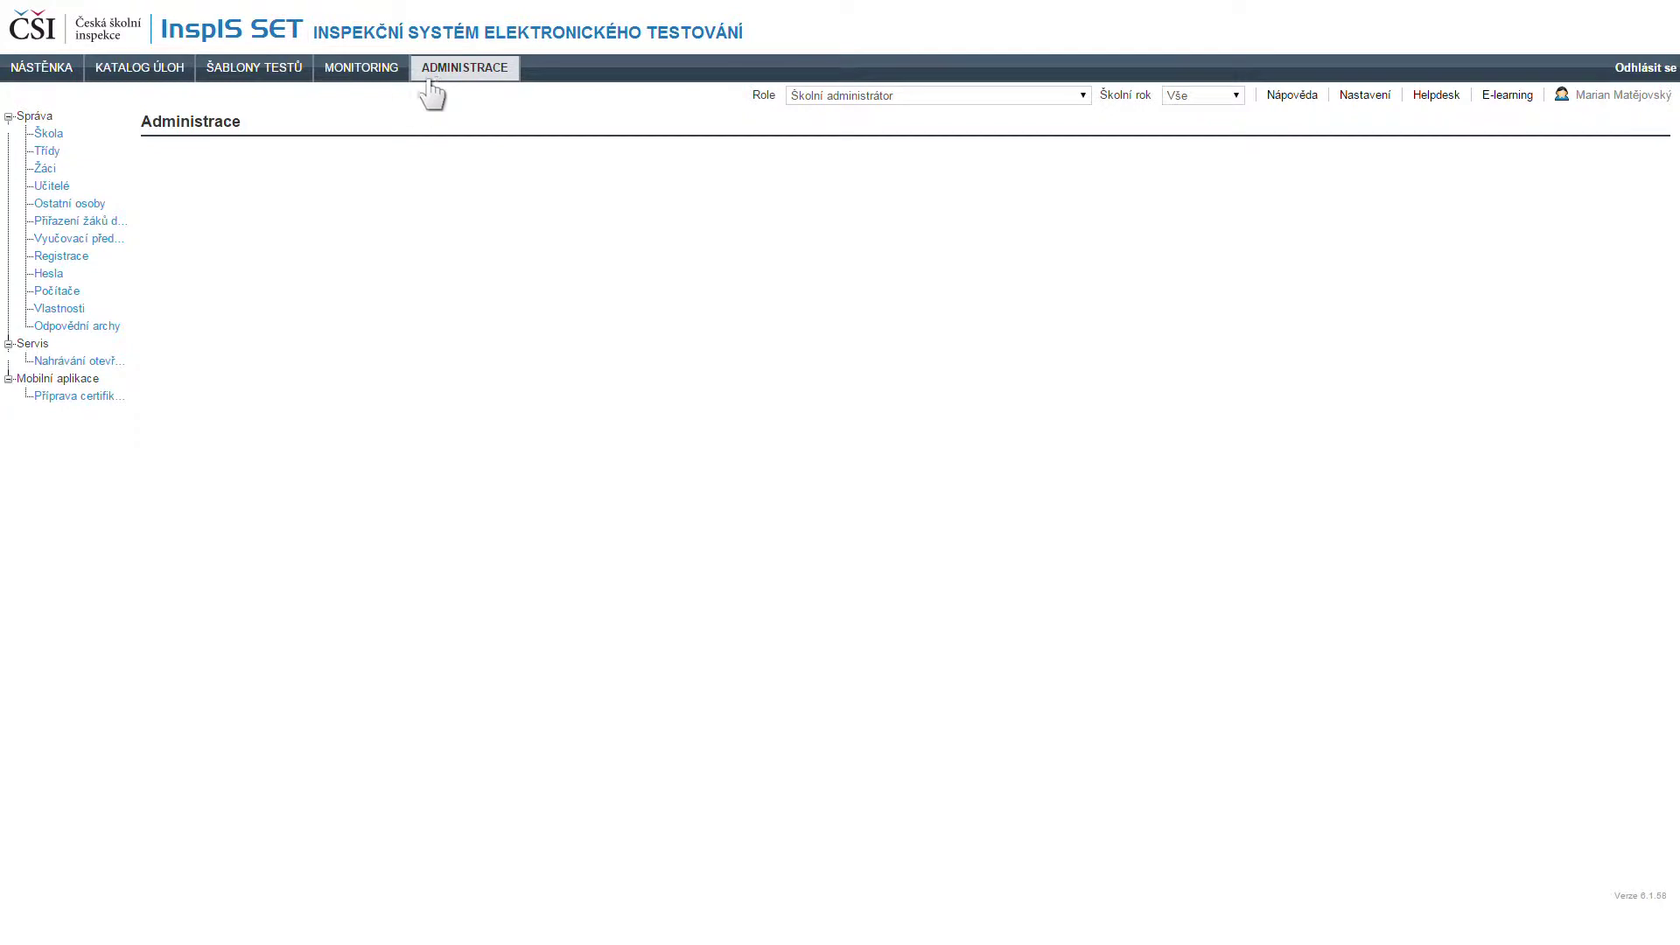
pyautogui.click(68, 155)
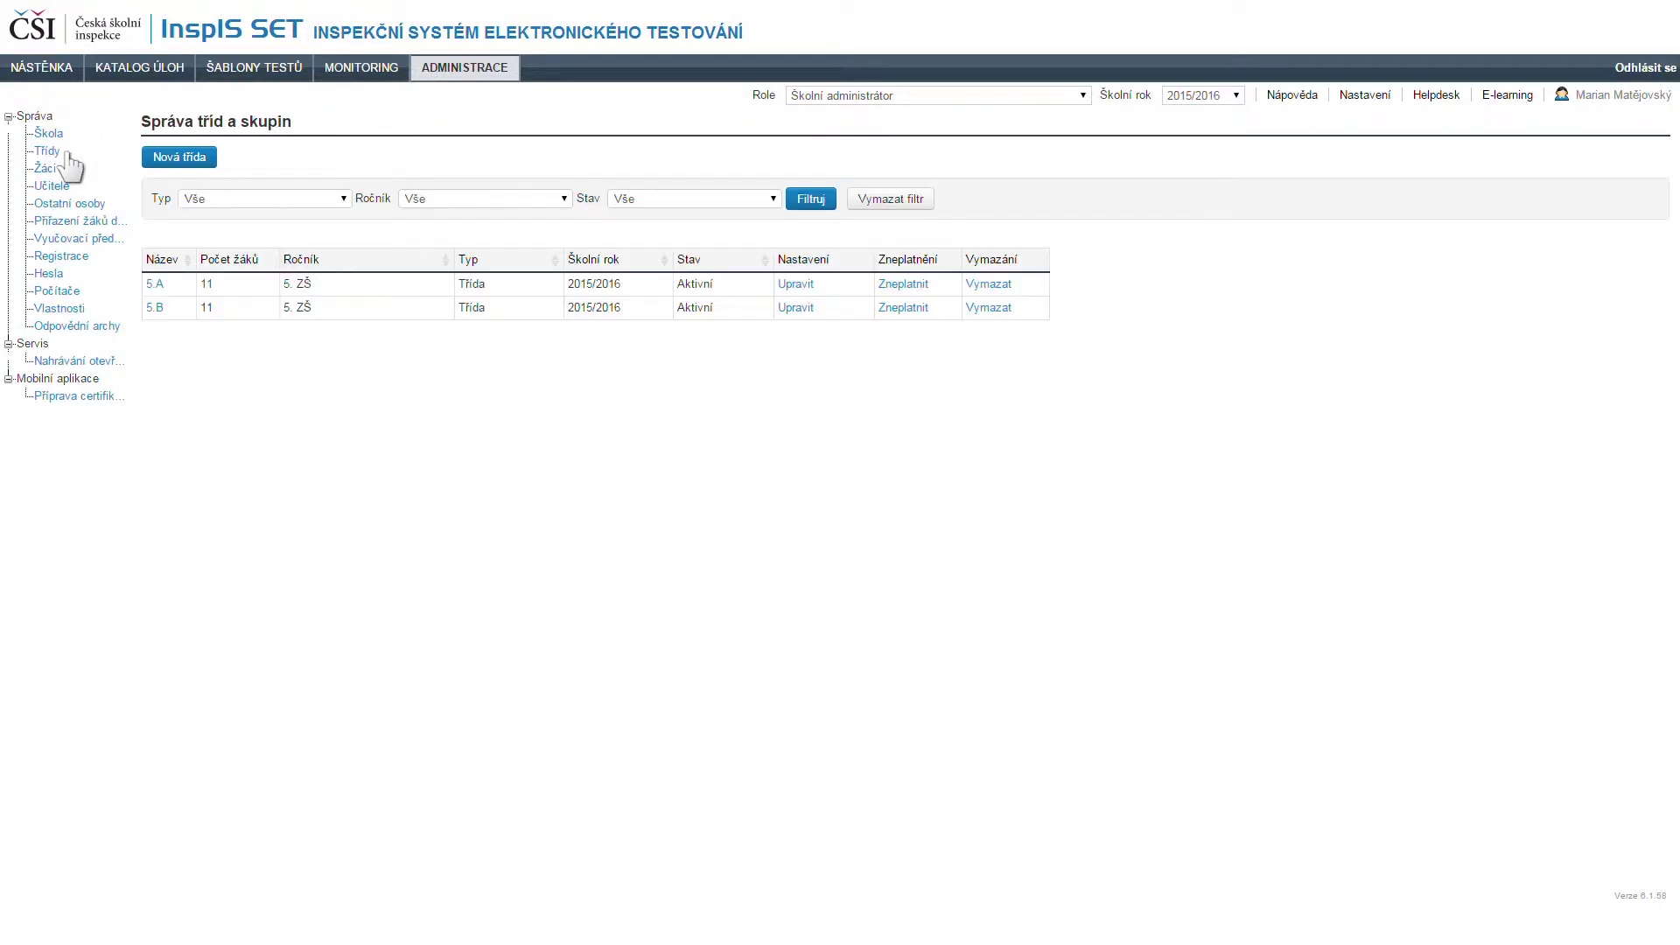
pyautogui.click(156, 284)
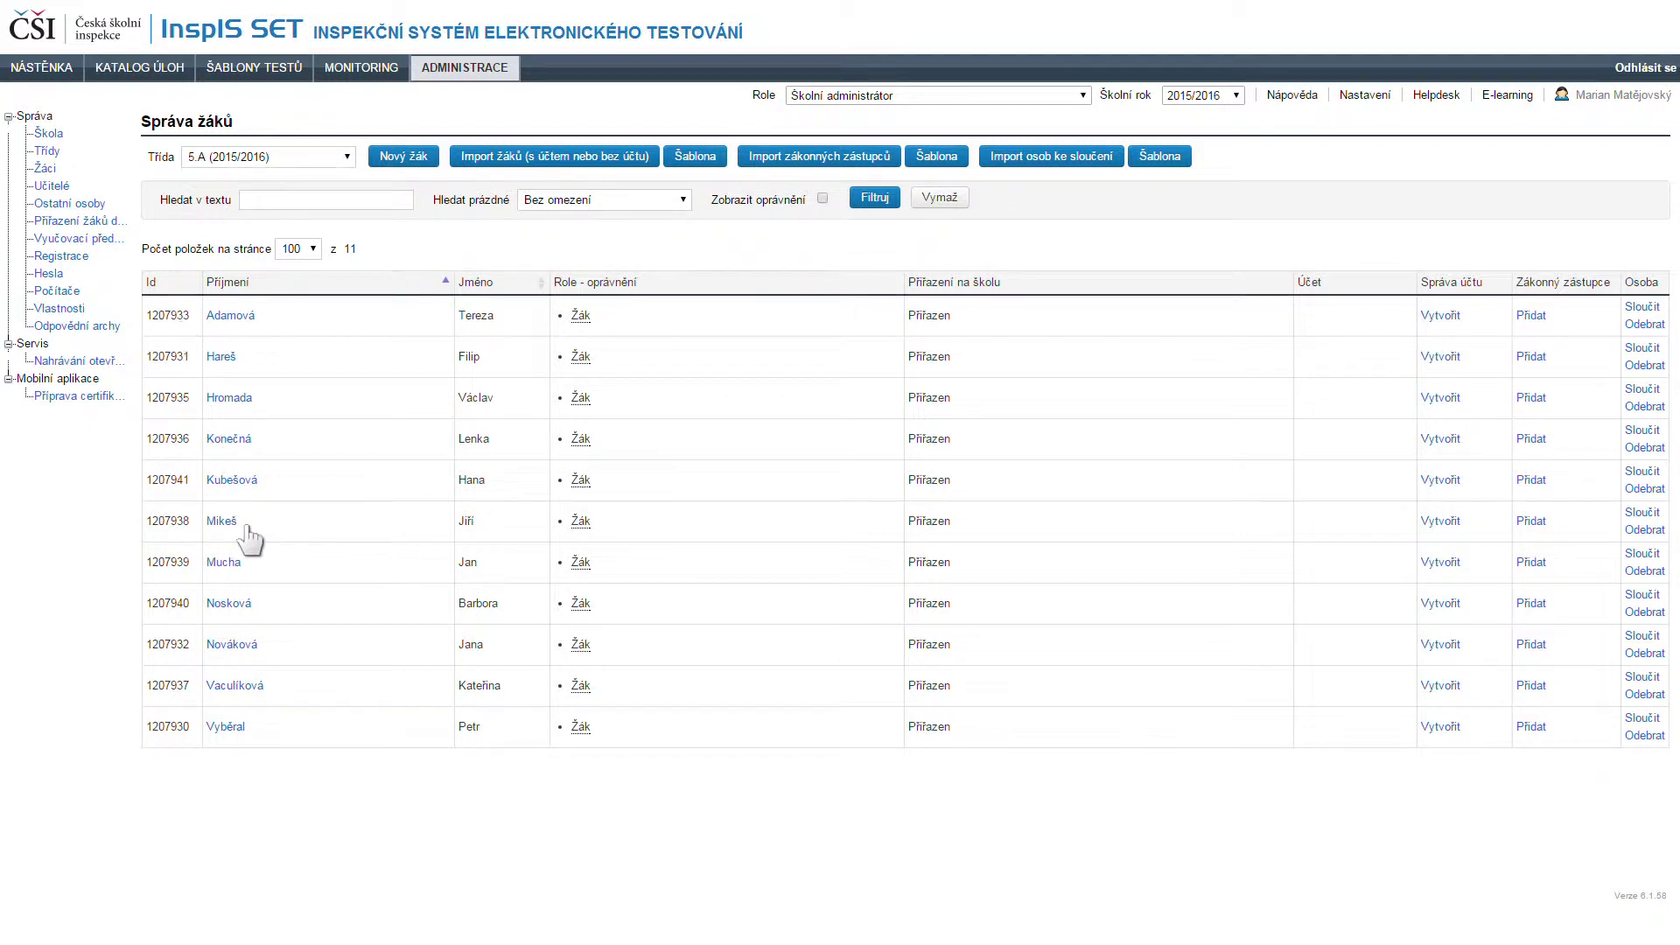
pyautogui.click(221, 521)
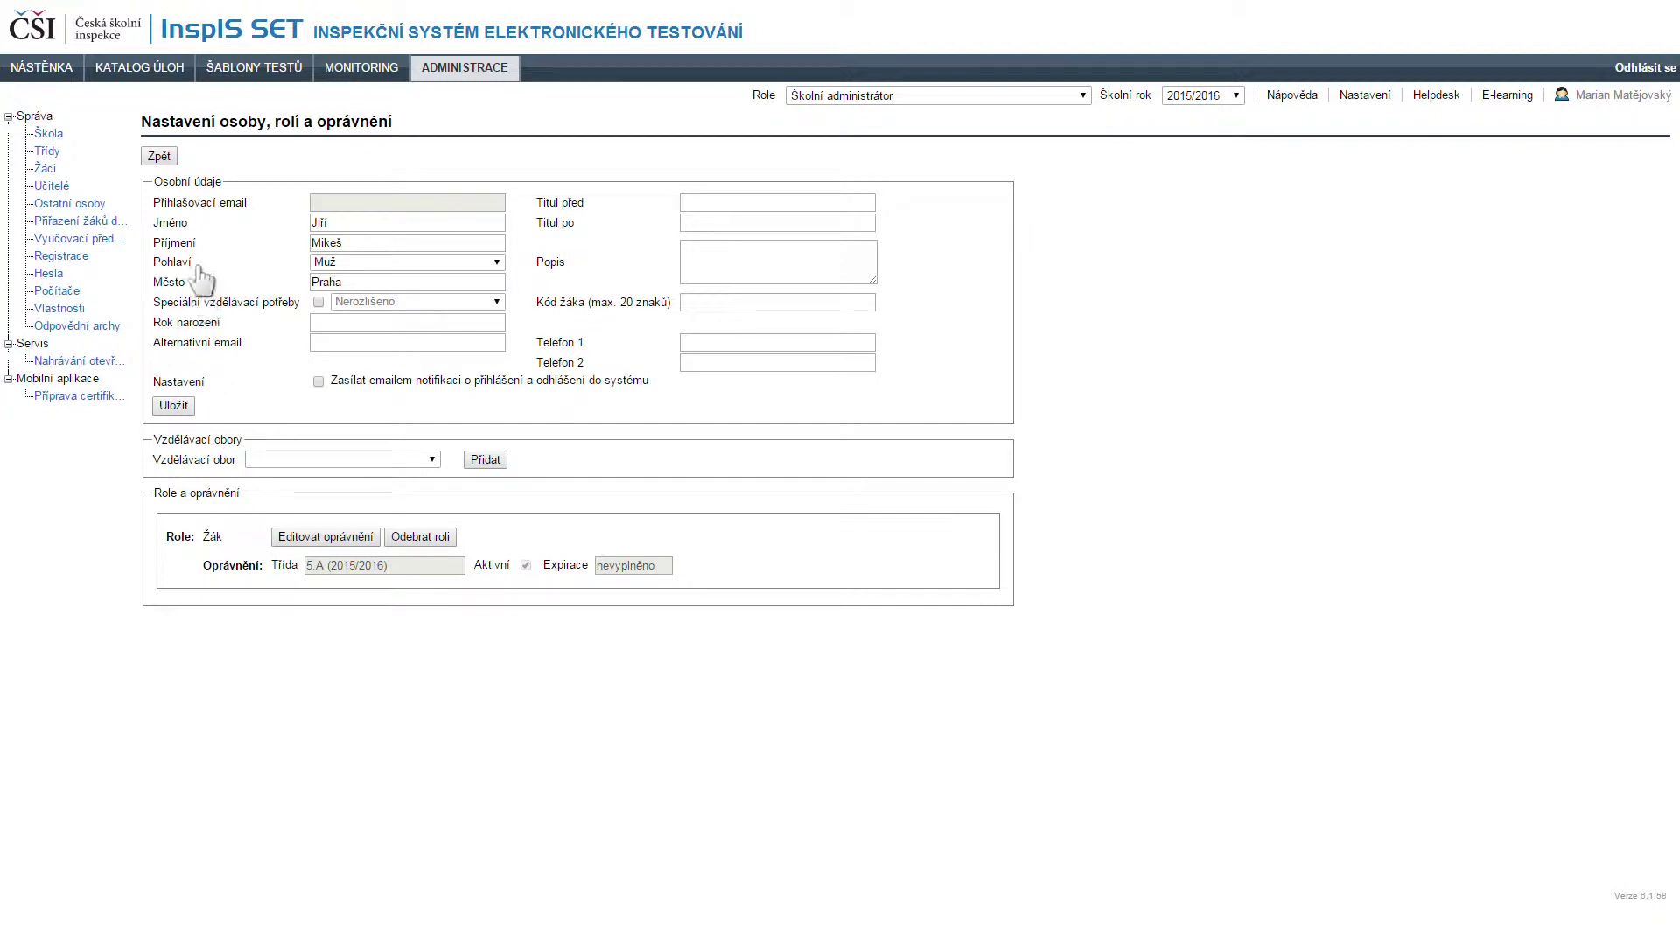
# In the task catalogue filter, set Ročník to 5. ZŠ, Předmět to Anglický jazyk and Podkategorie to Poslech, and choose a task type
pyautogui.click(153, 68)
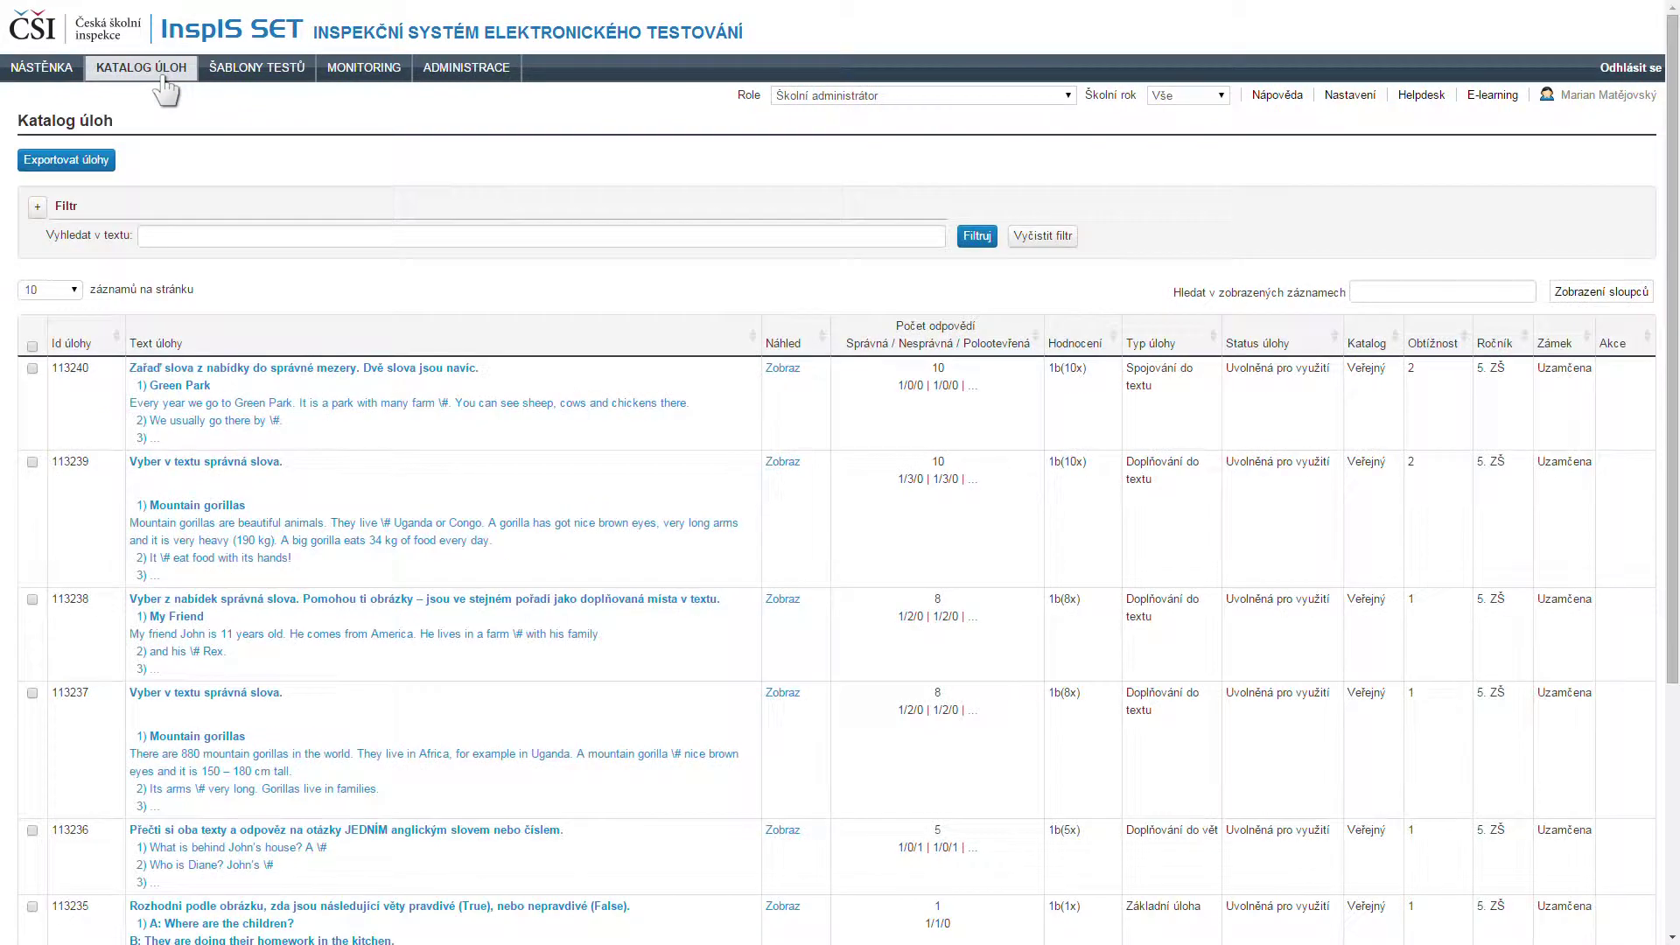
pyautogui.click(37, 208)
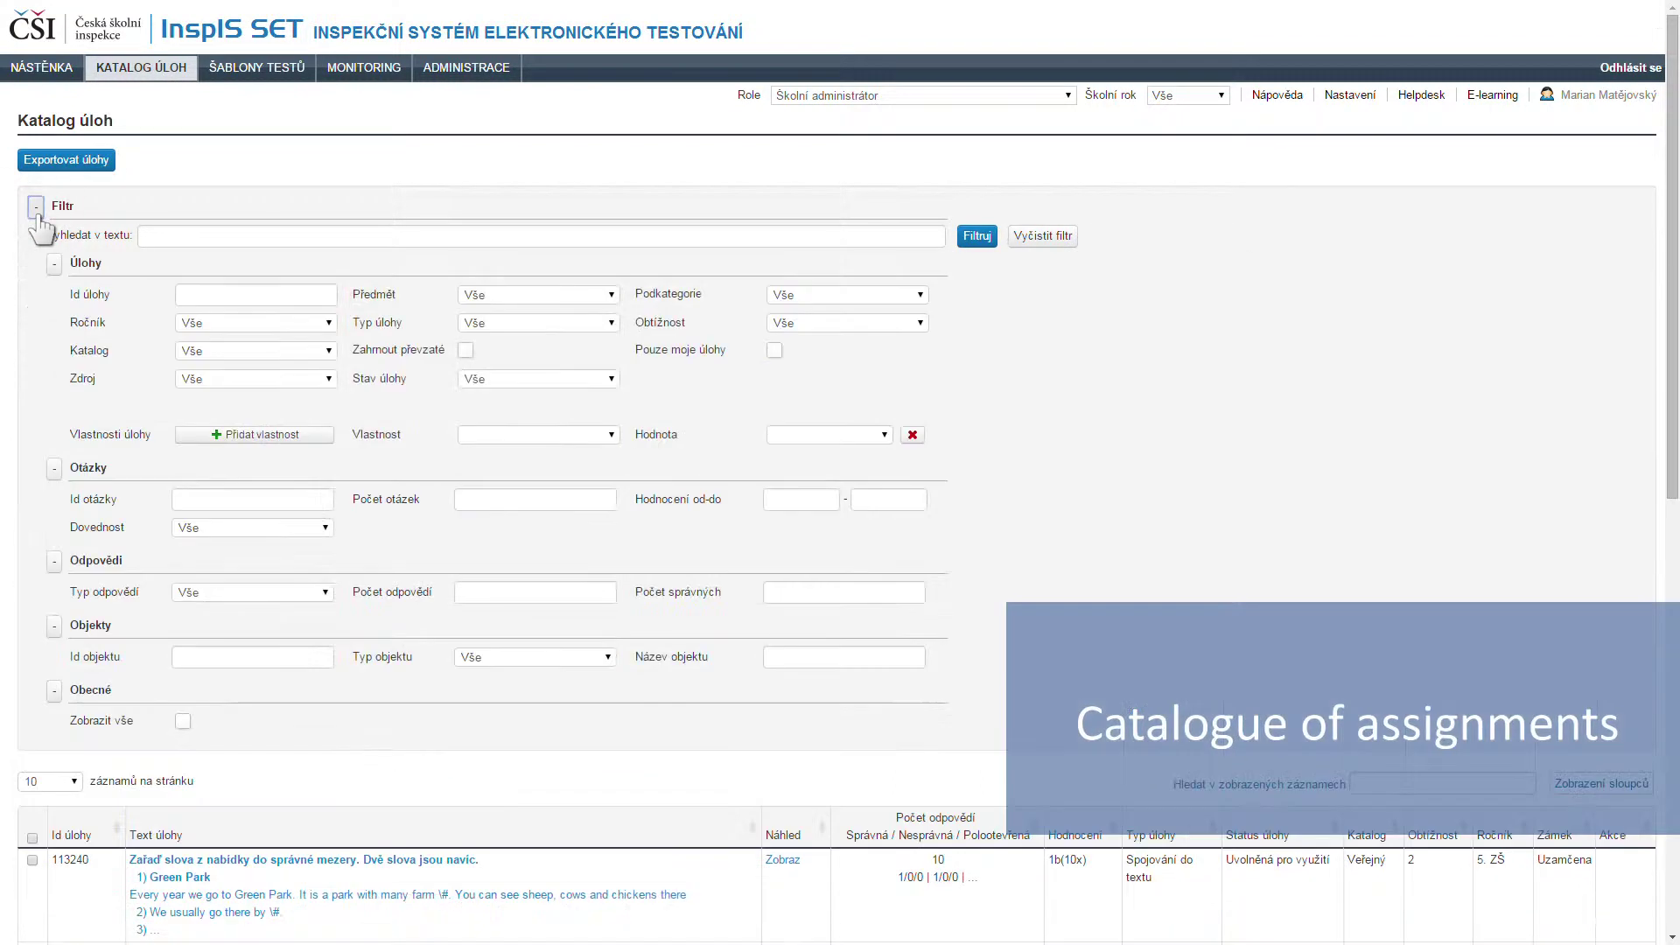
pyautogui.click(330, 325)
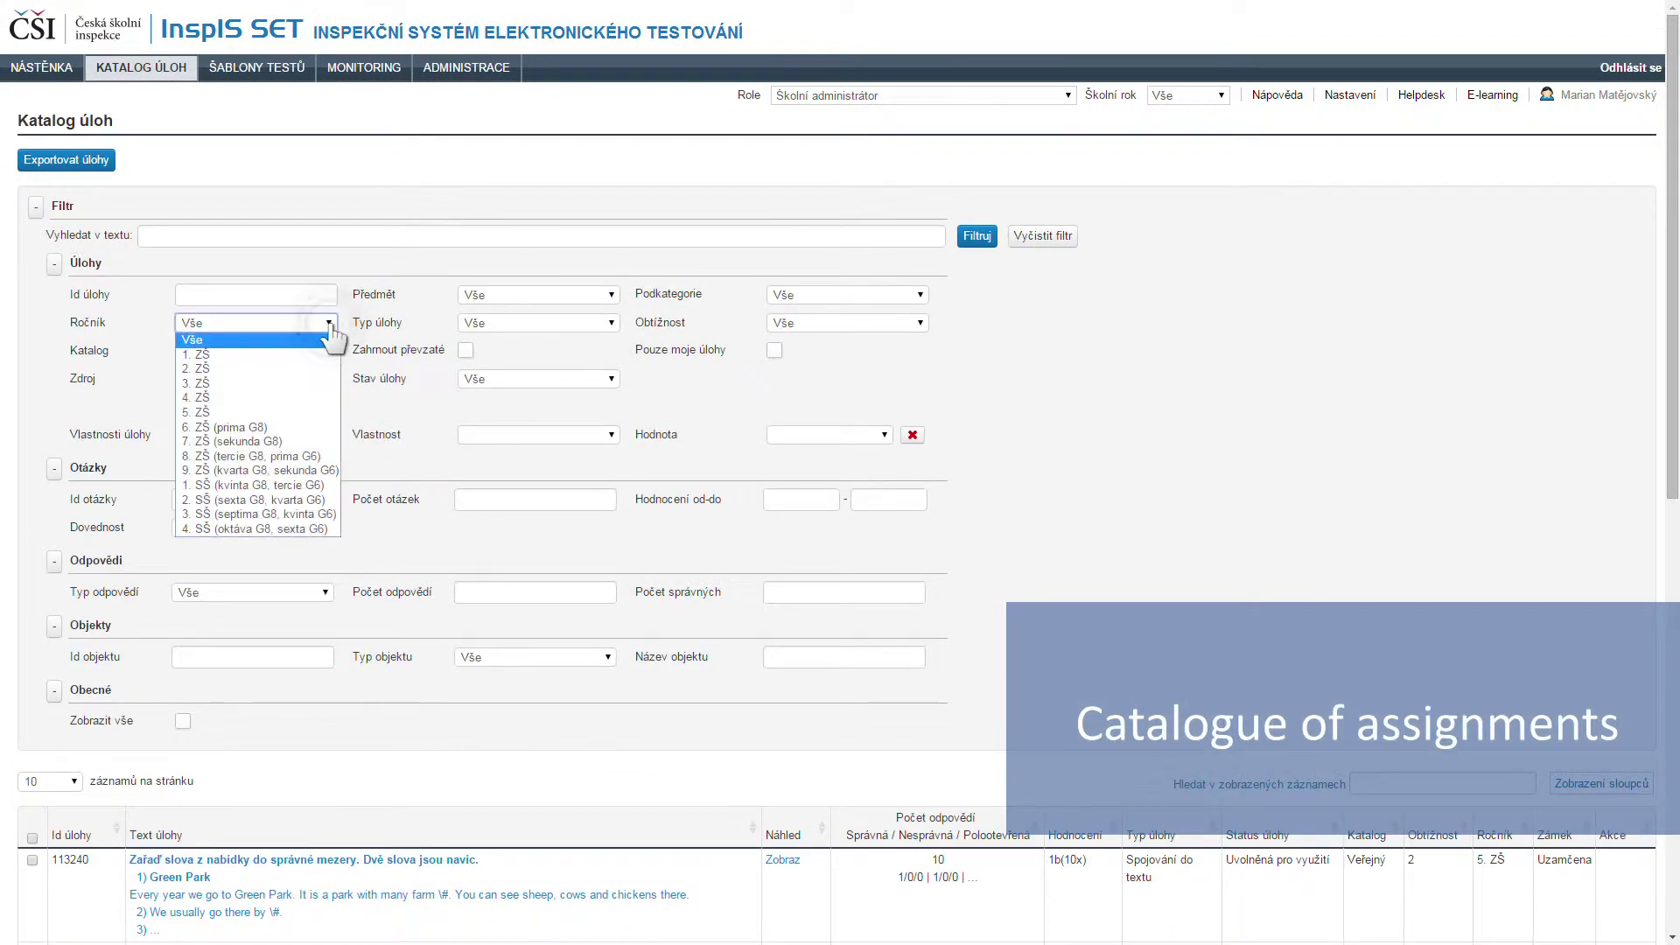
pyautogui.click(298, 412)
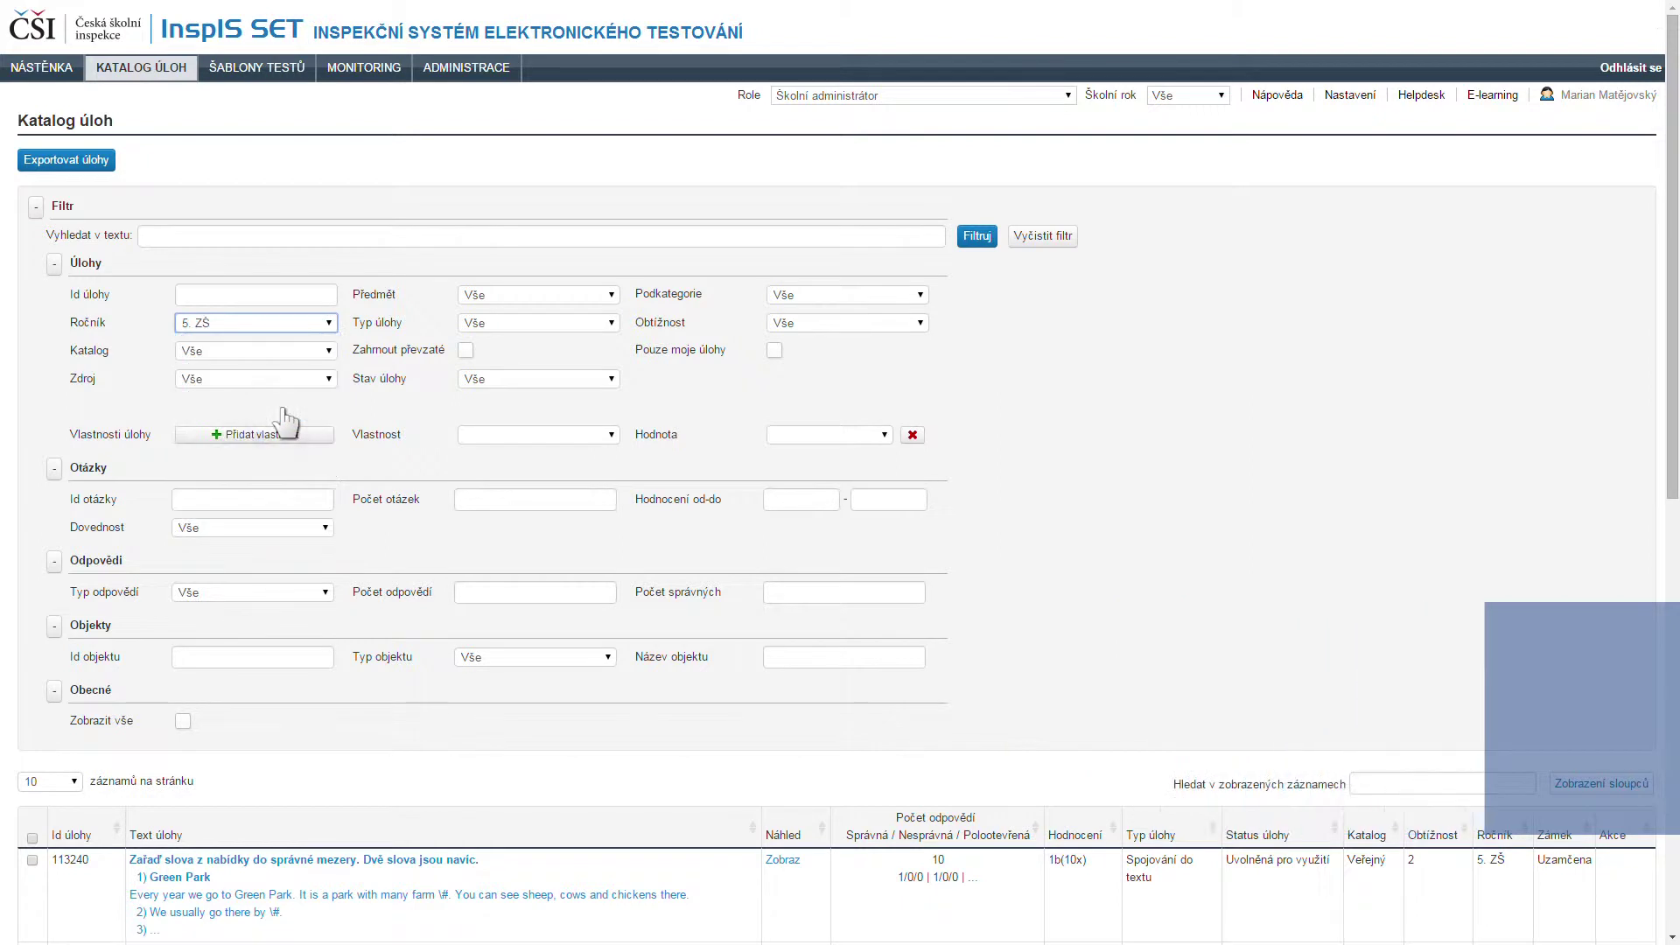
pyautogui.click(611, 295)
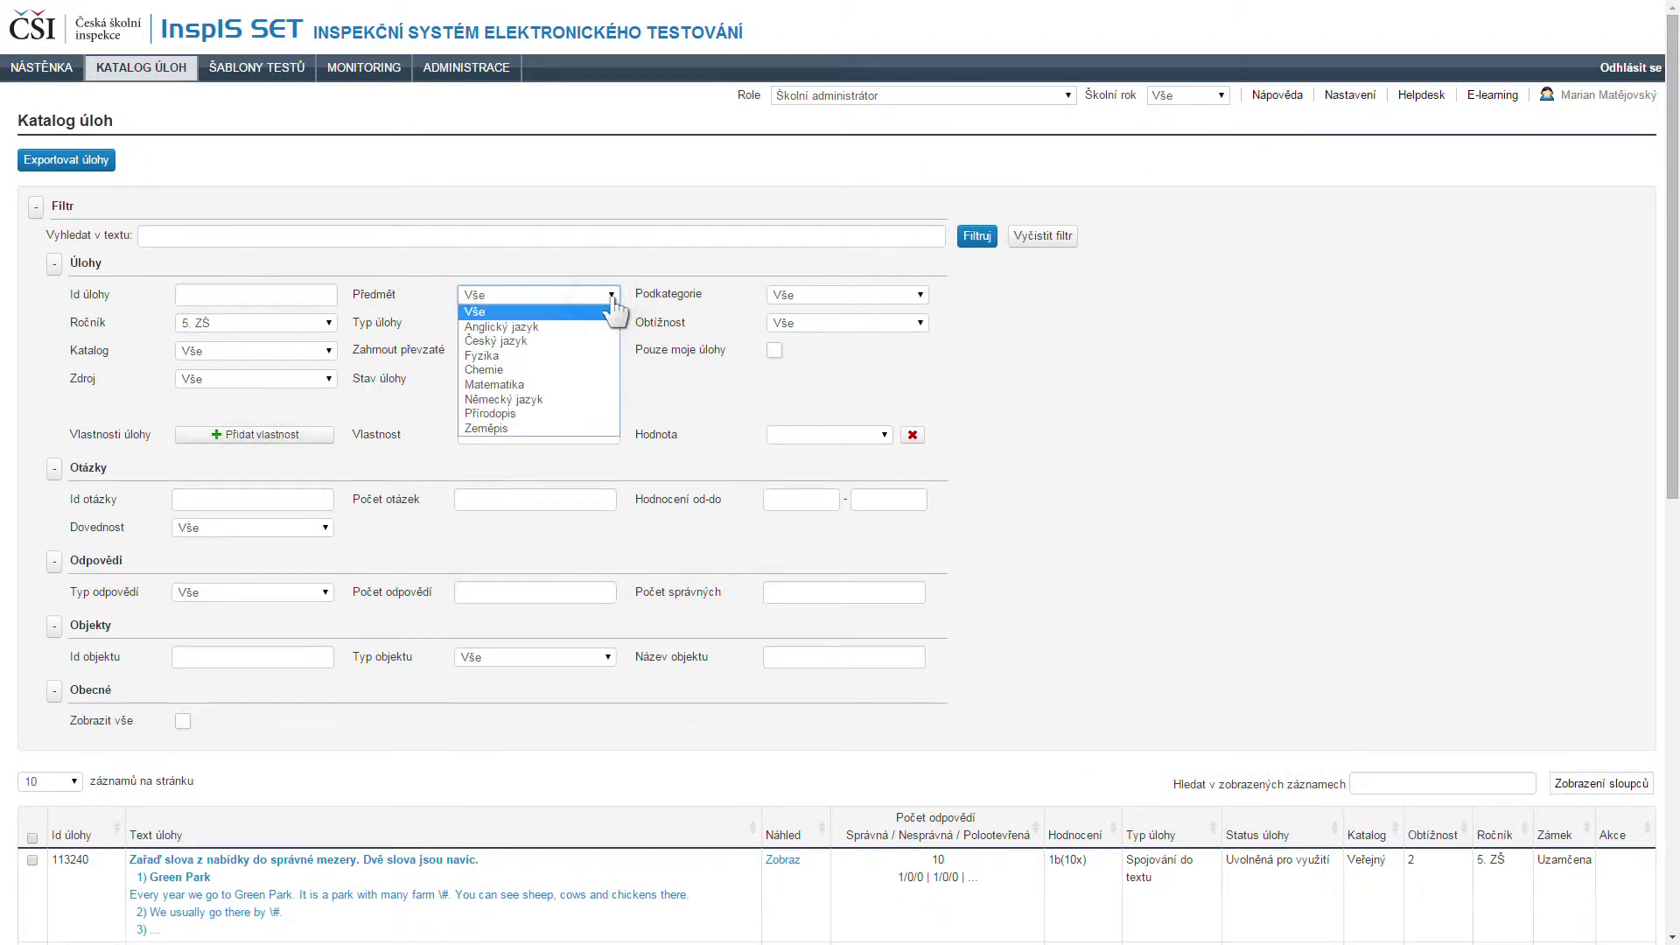
pyautogui.click(585, 329)
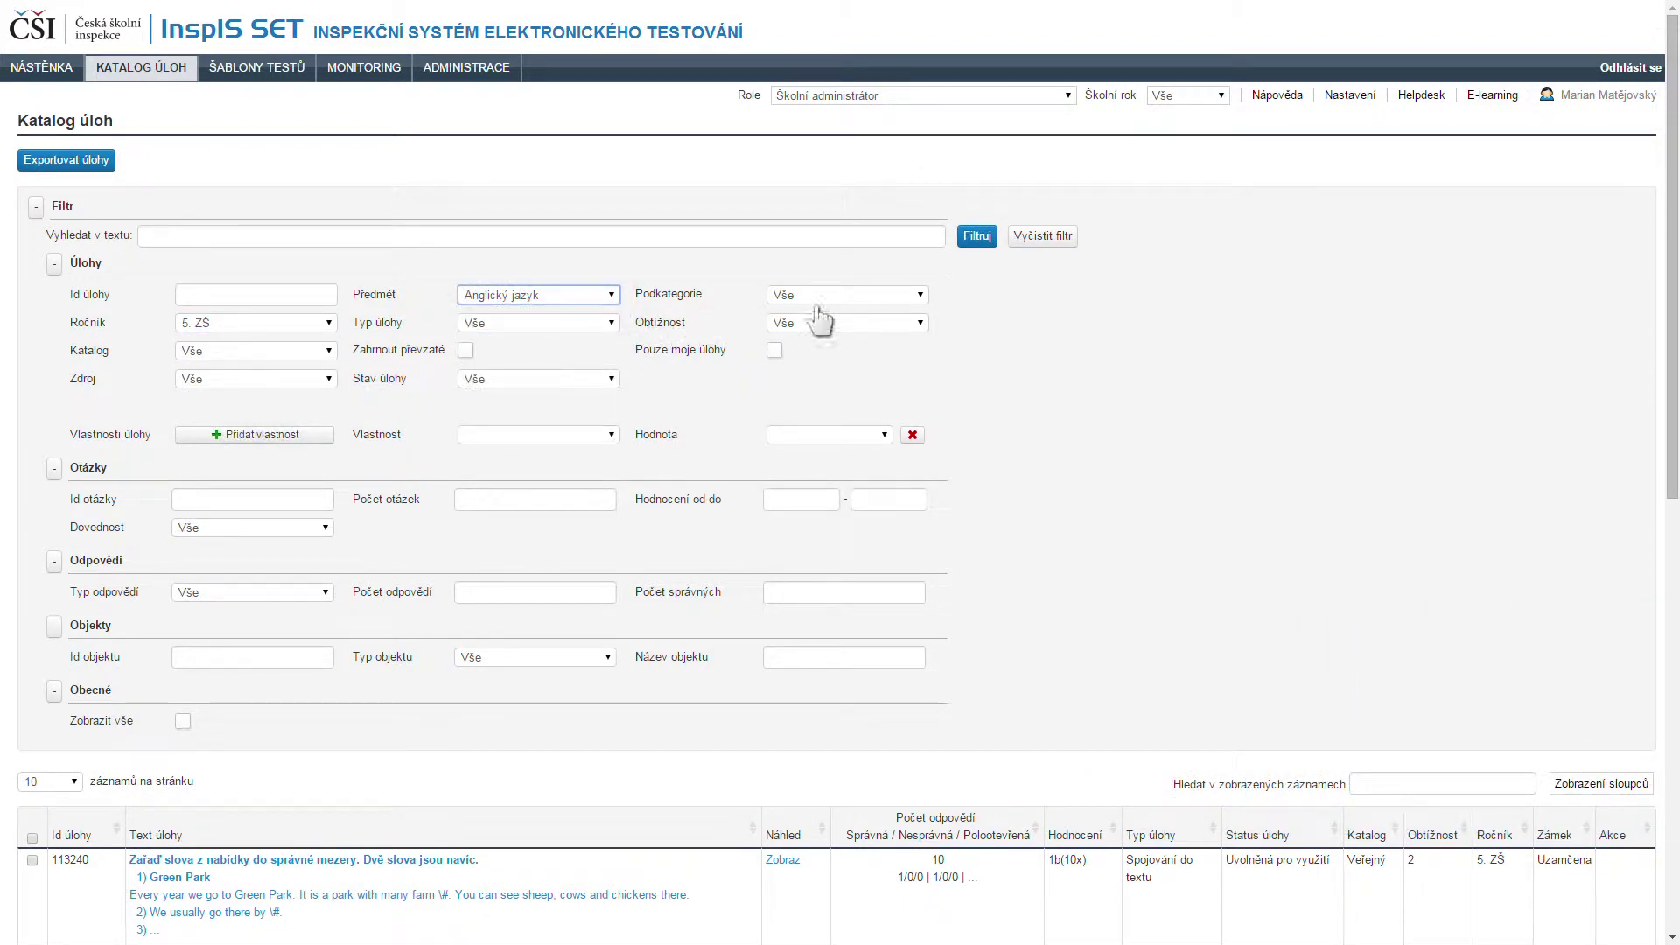
pyautogui.click(921, 298)
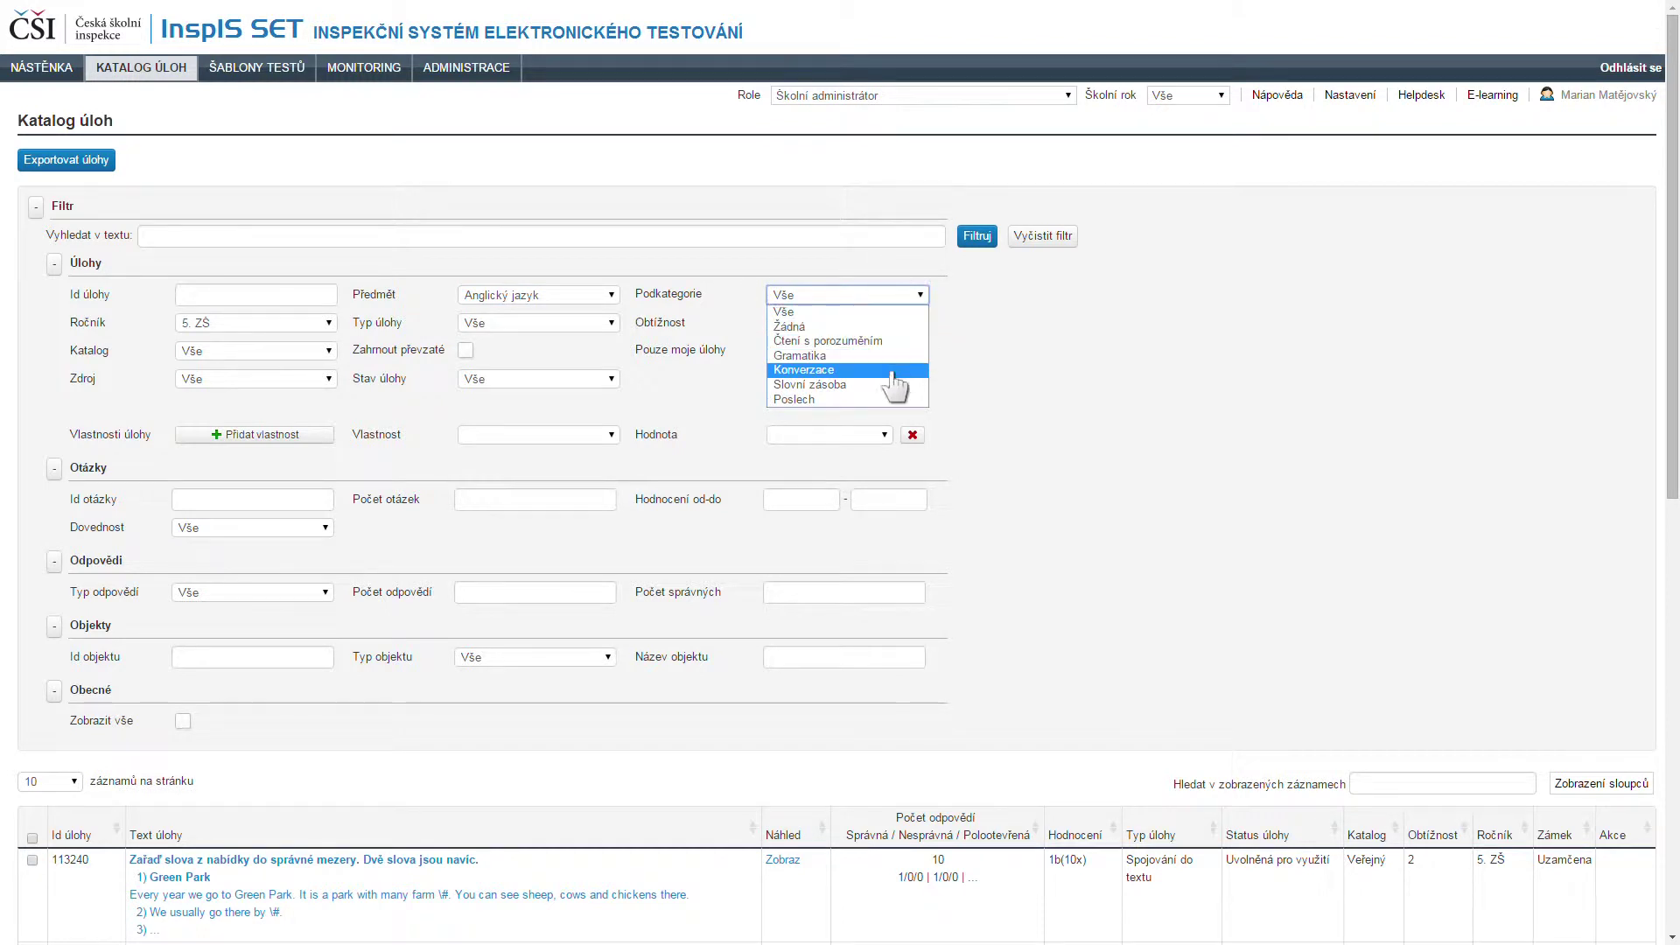
pyautogui.click(882, 400)
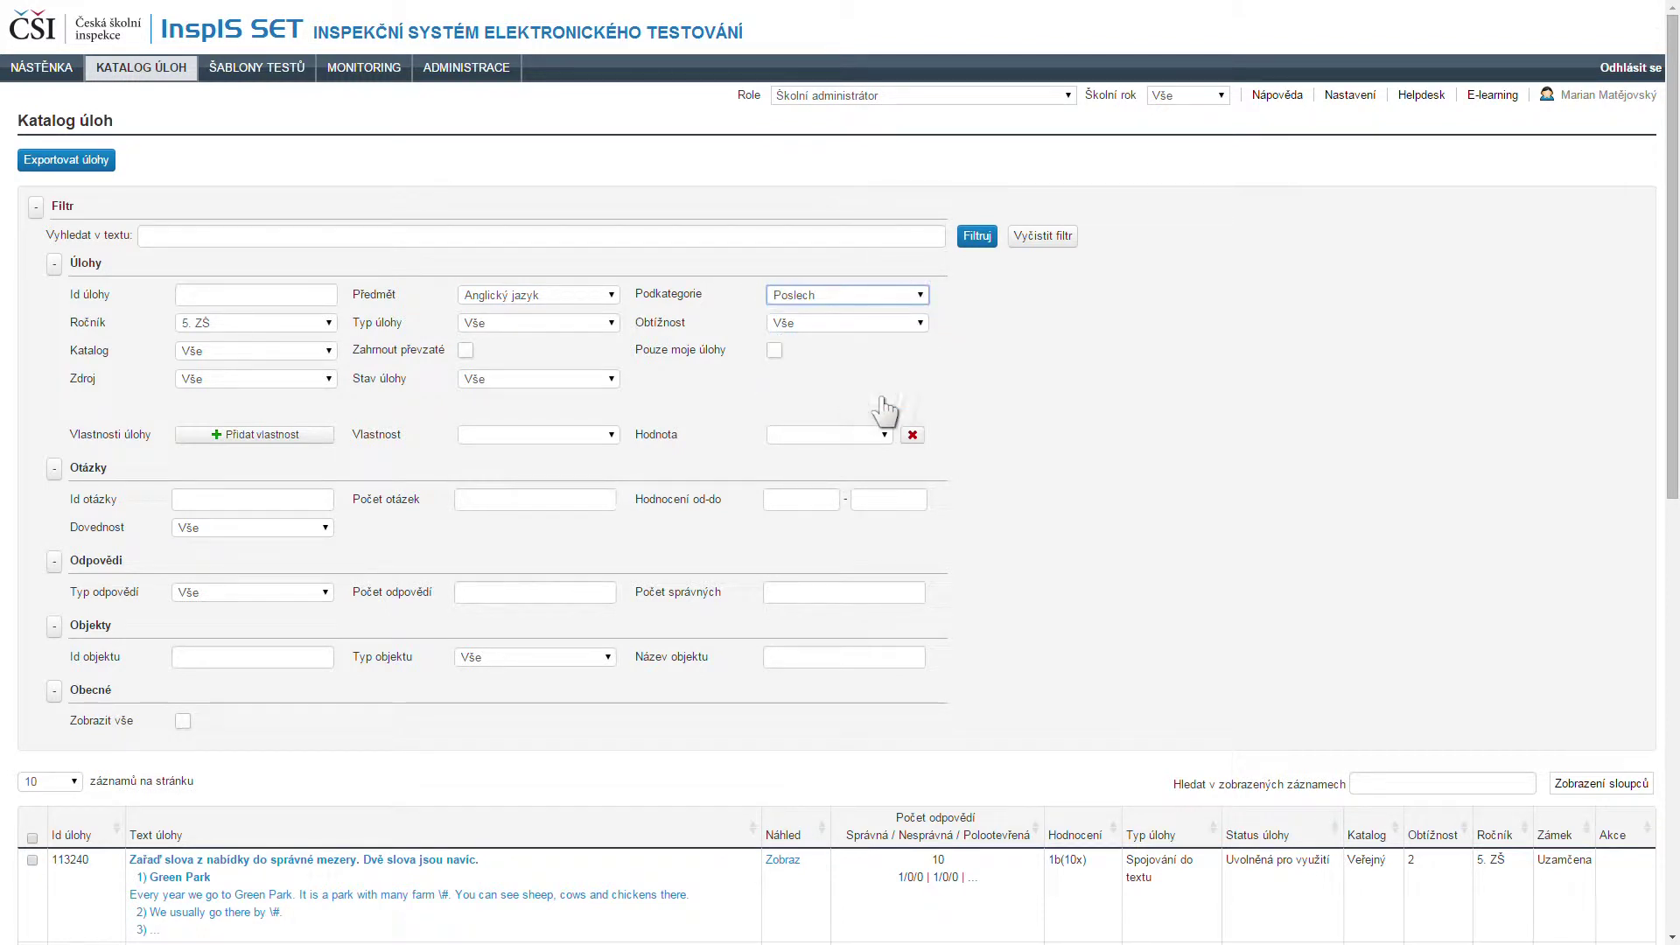
pyautogui.click(612, 326)
pyautogui.click(558, 369)
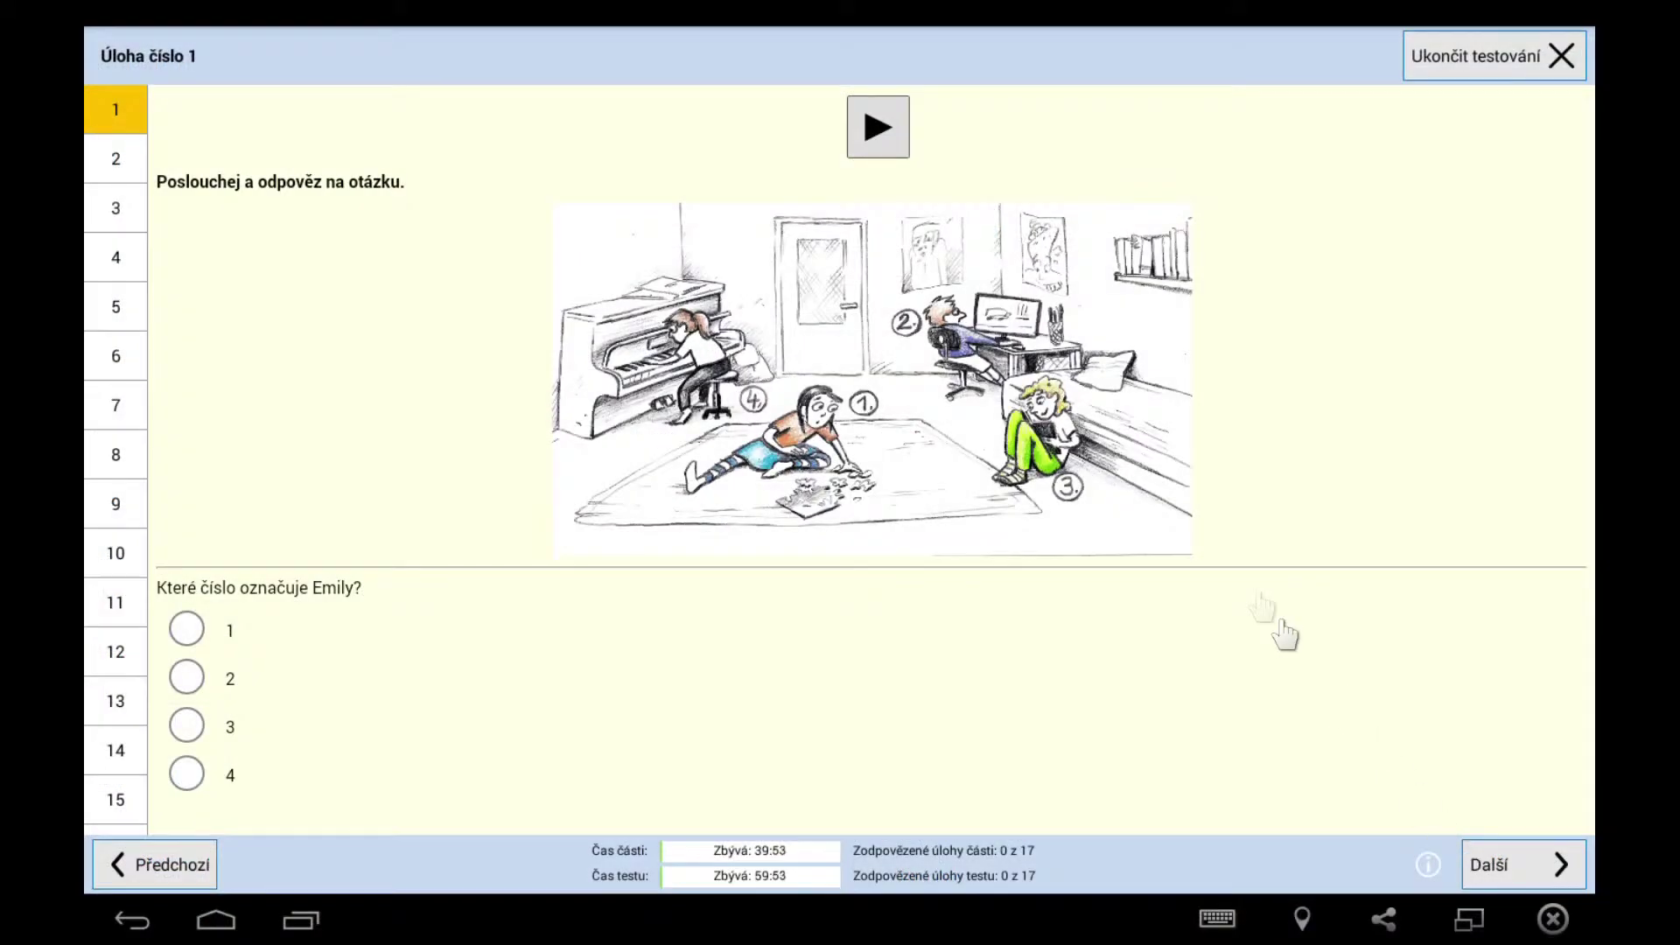
# In the testing app, play task 1's recording and answer 4, and mark the picture of bread and sausages in task 8
pyautogui.click(889, 136)
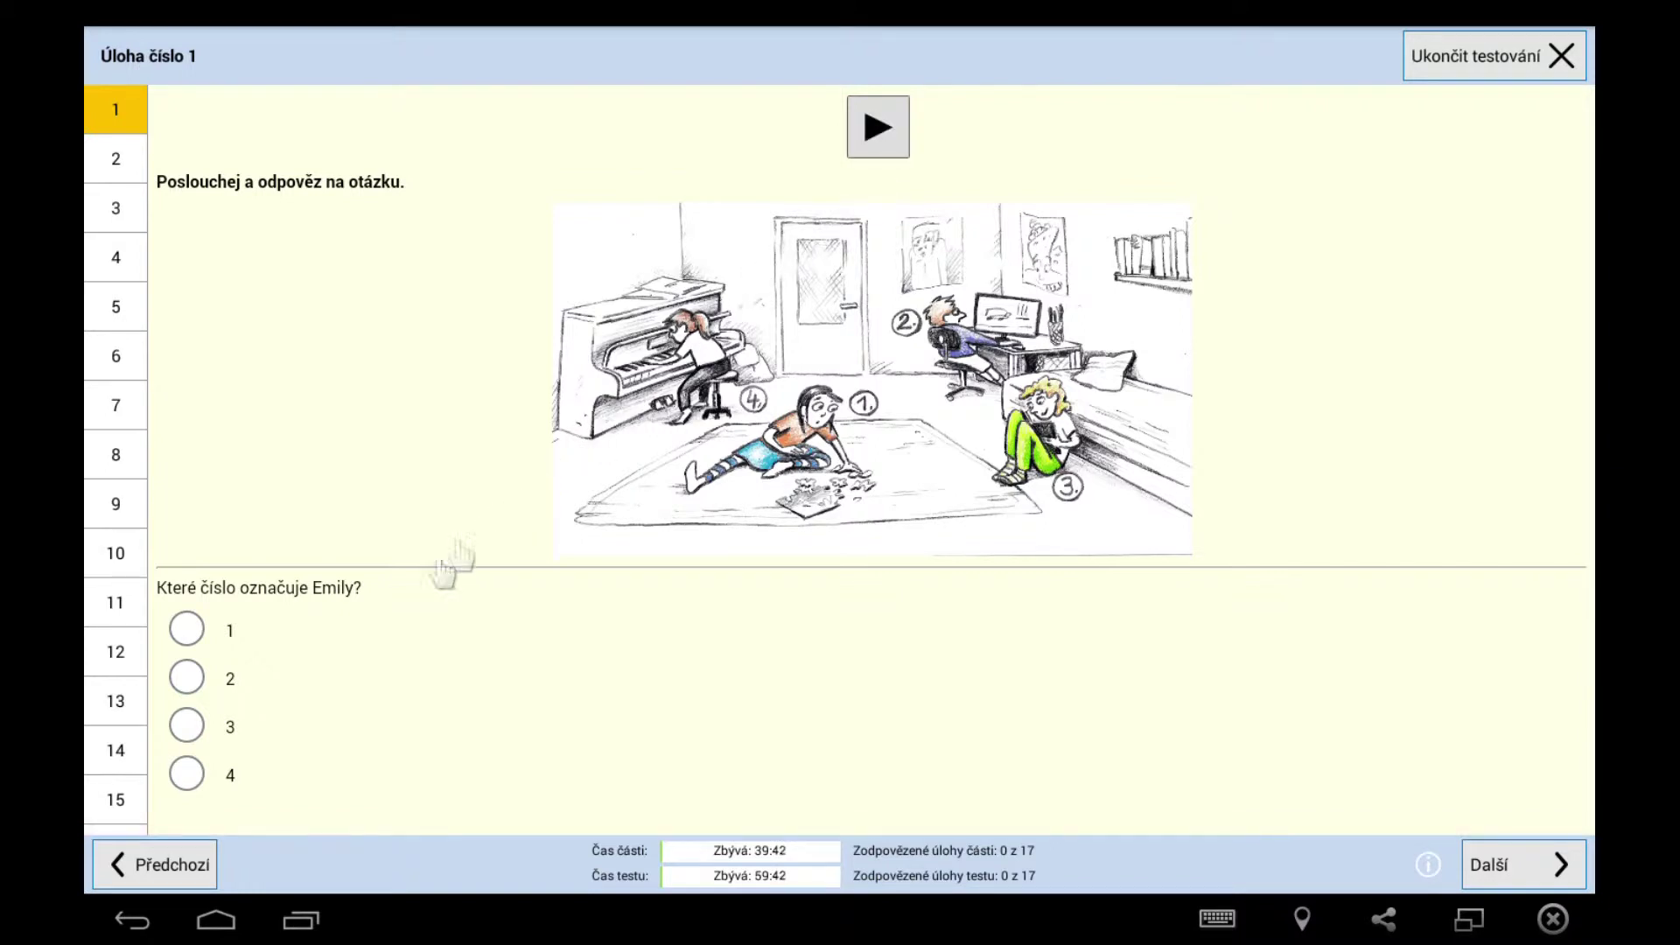
pyautogui.click(187, 775)
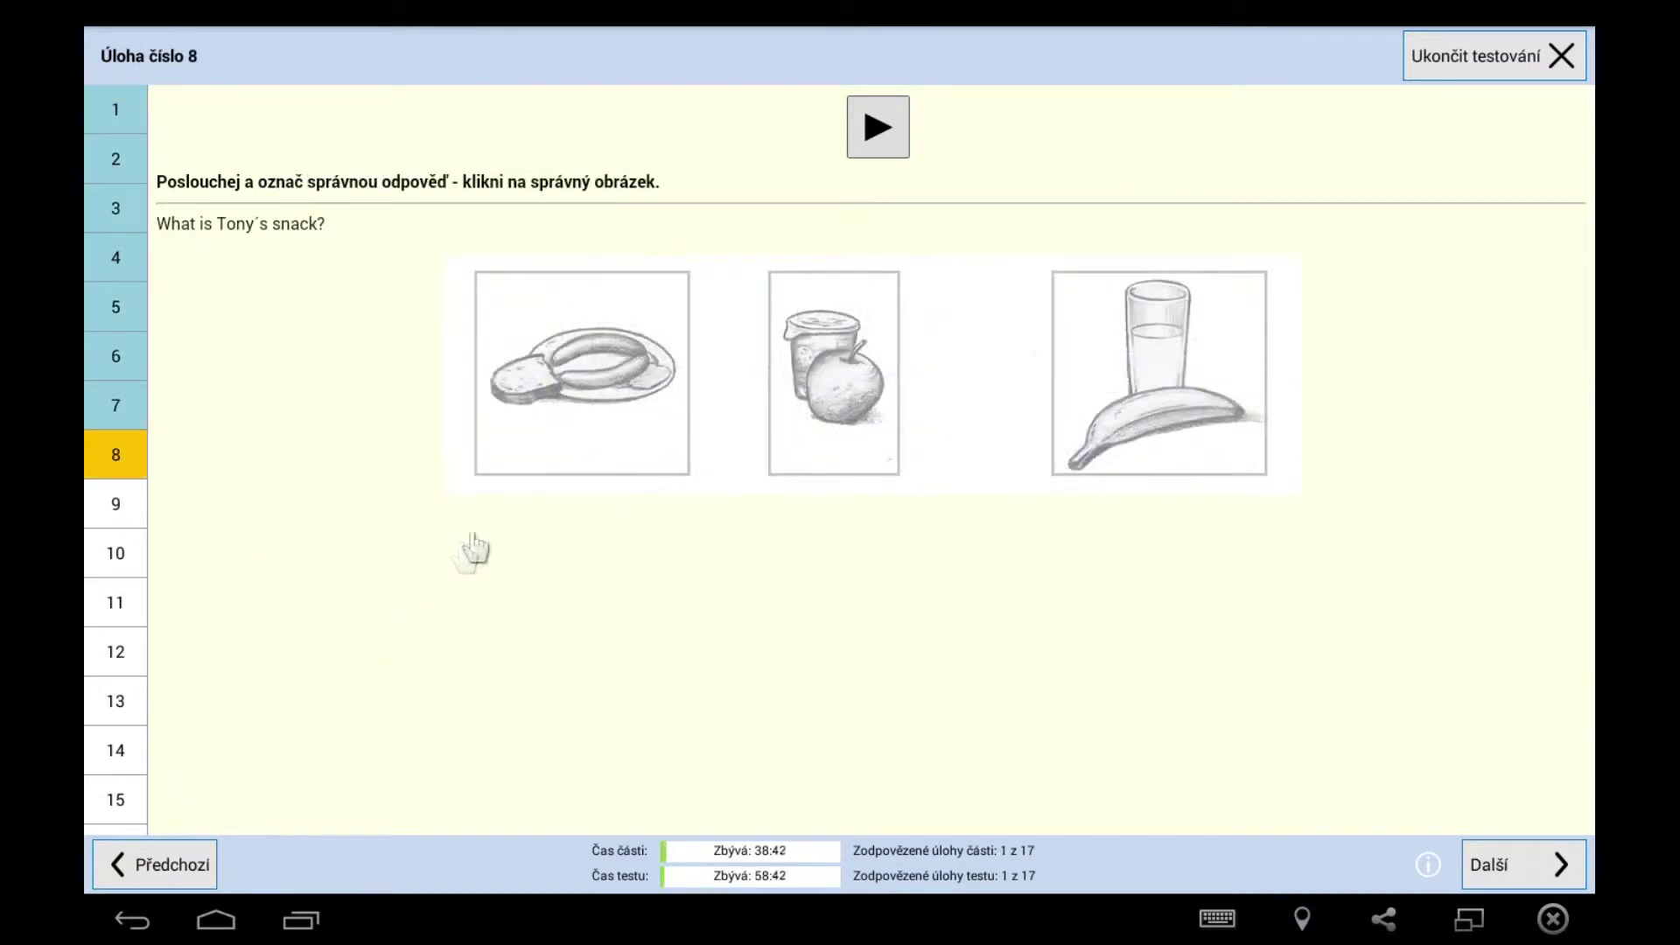
pyautogui.click(575, 457)
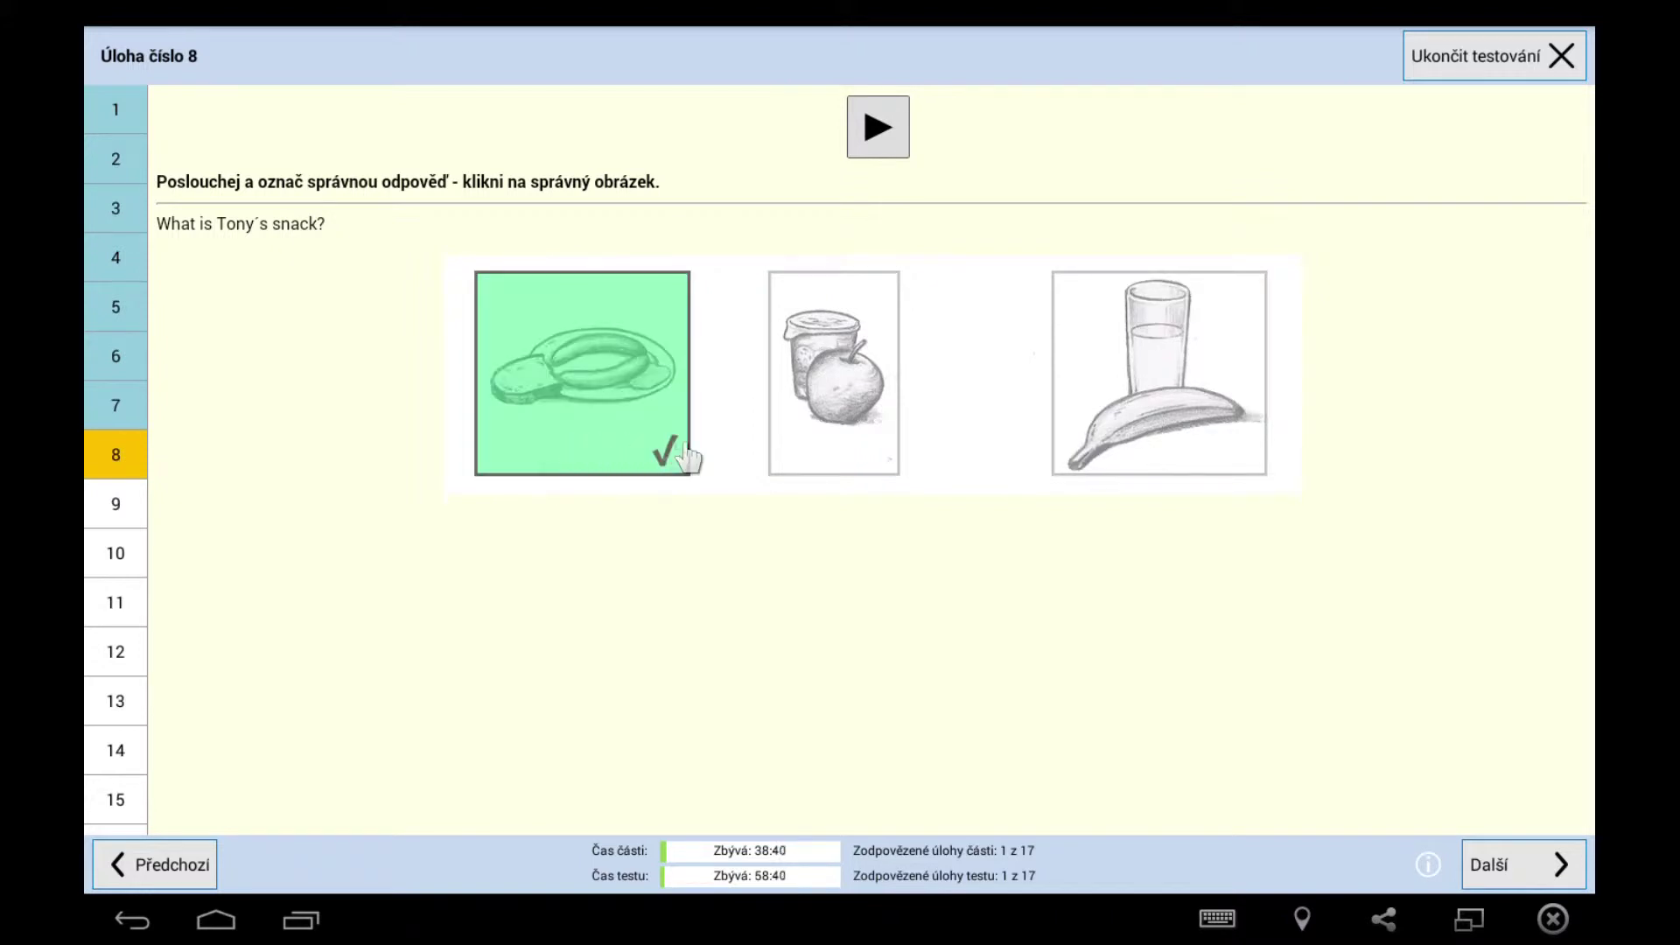
# In task 8, mark the picture of the jar and apple, and in task 11 select the answer blank for the number of boys
pyautogui.click(837, 455)
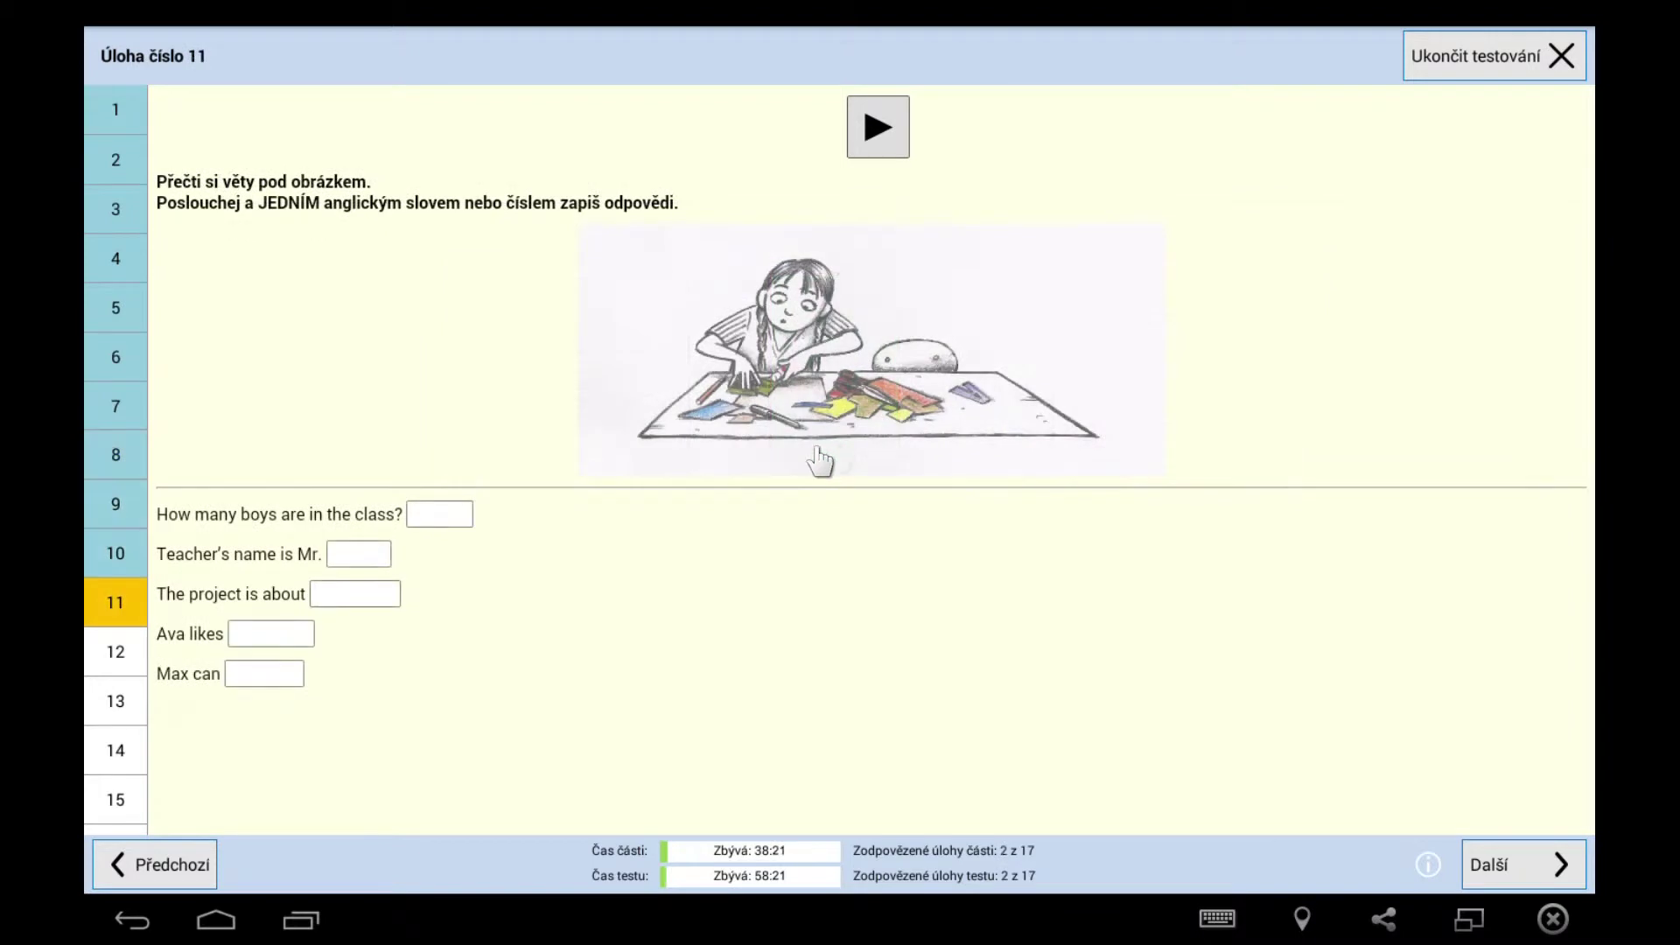
pyautogui.click(464, 522)
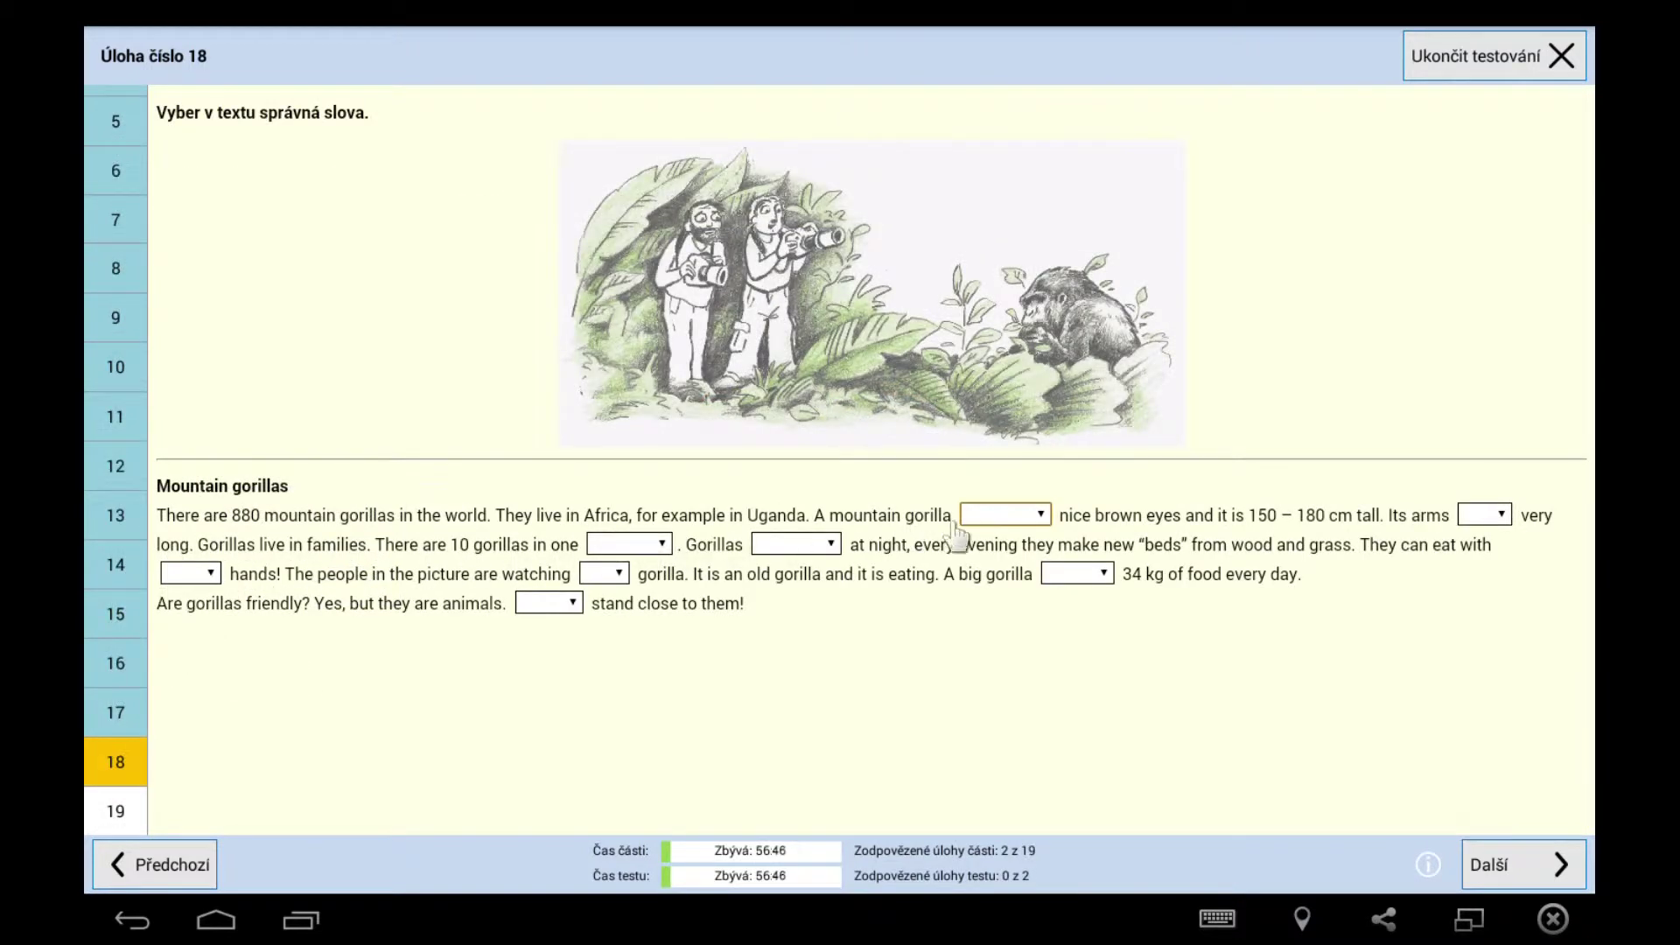
# In task 18's Mountain gorillas text, choose "has got" for the first gap, "are" for the second, and a word for the third
pyautogui.click(1039, 516)
pyautogui.click(434, 470)
pyautogui.click(1502, 517)
pyautogui.click(412, 530)
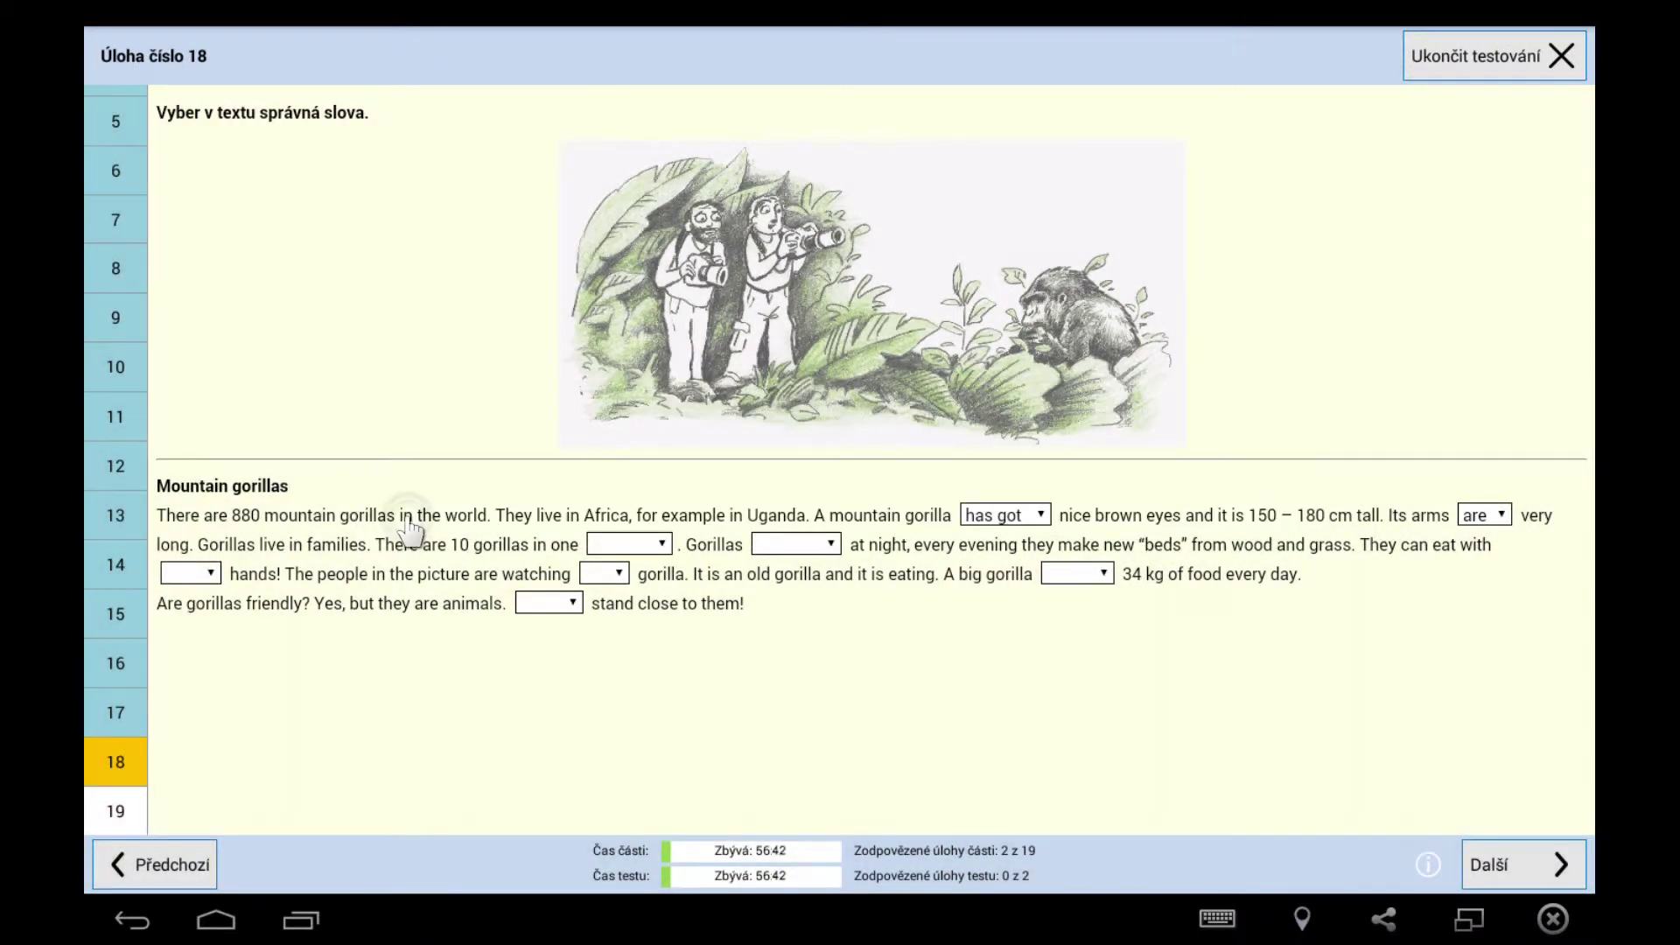
pyautogui.click(663, 544)
pyautogui.click(430, 518)
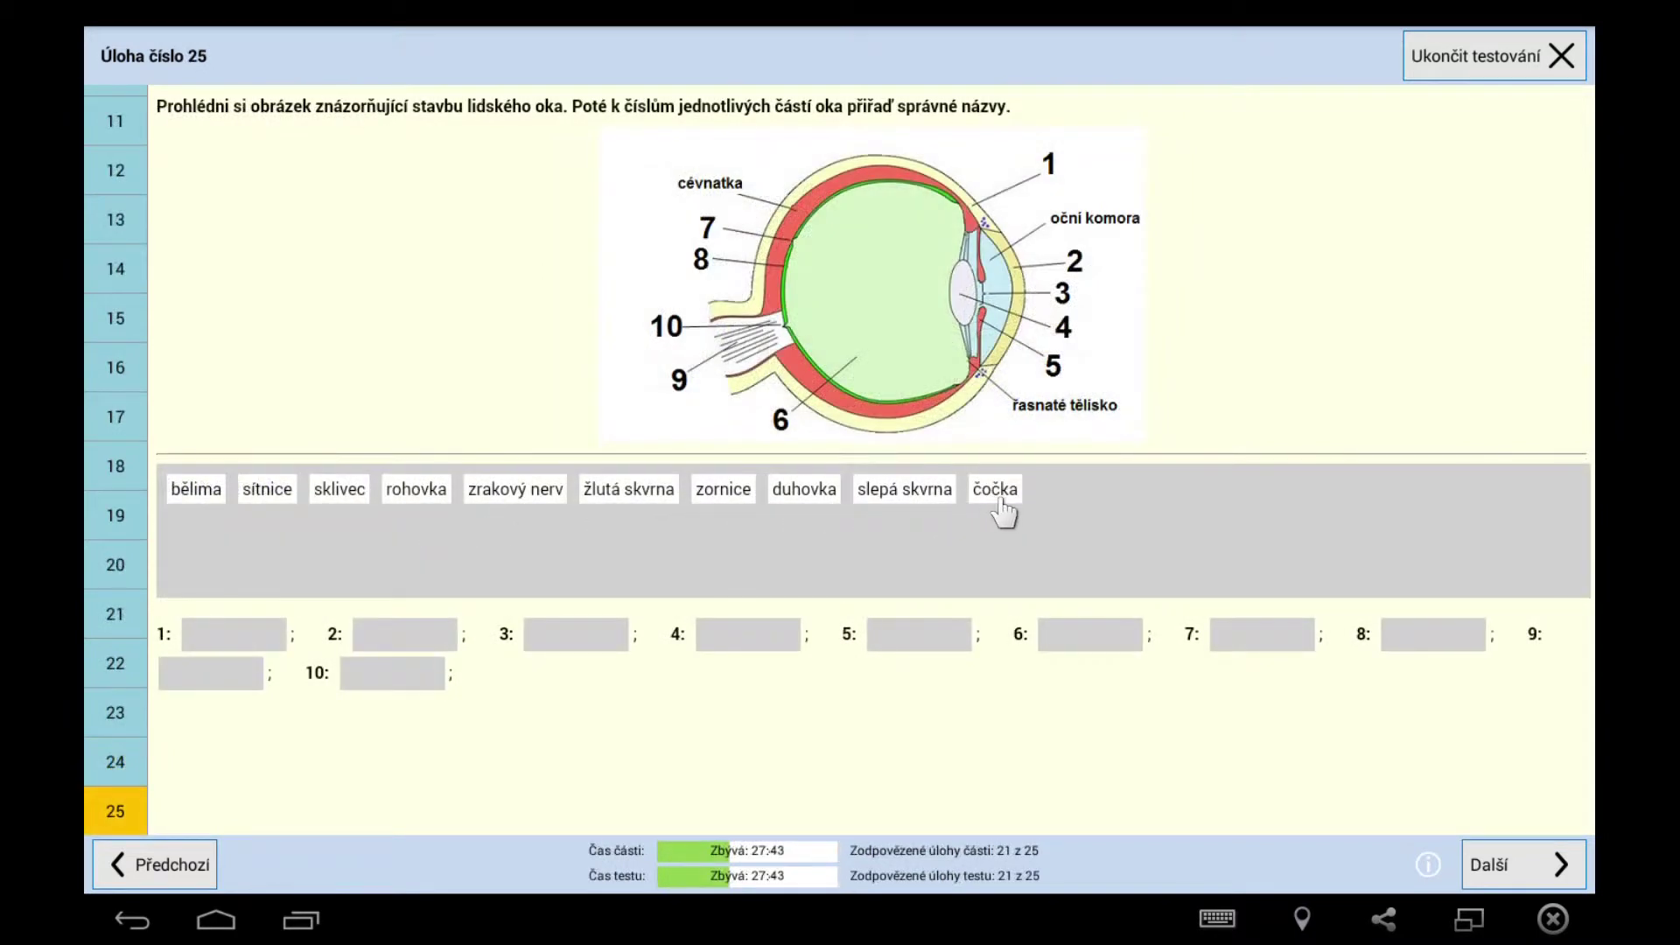
# In task 25's eye diagram, assign "čočka" to number 4 and start moving "zrakový nerv" from the word bank
pyautogui.moveTo(1002, 508); pyautogui.dragTo(737, 650)
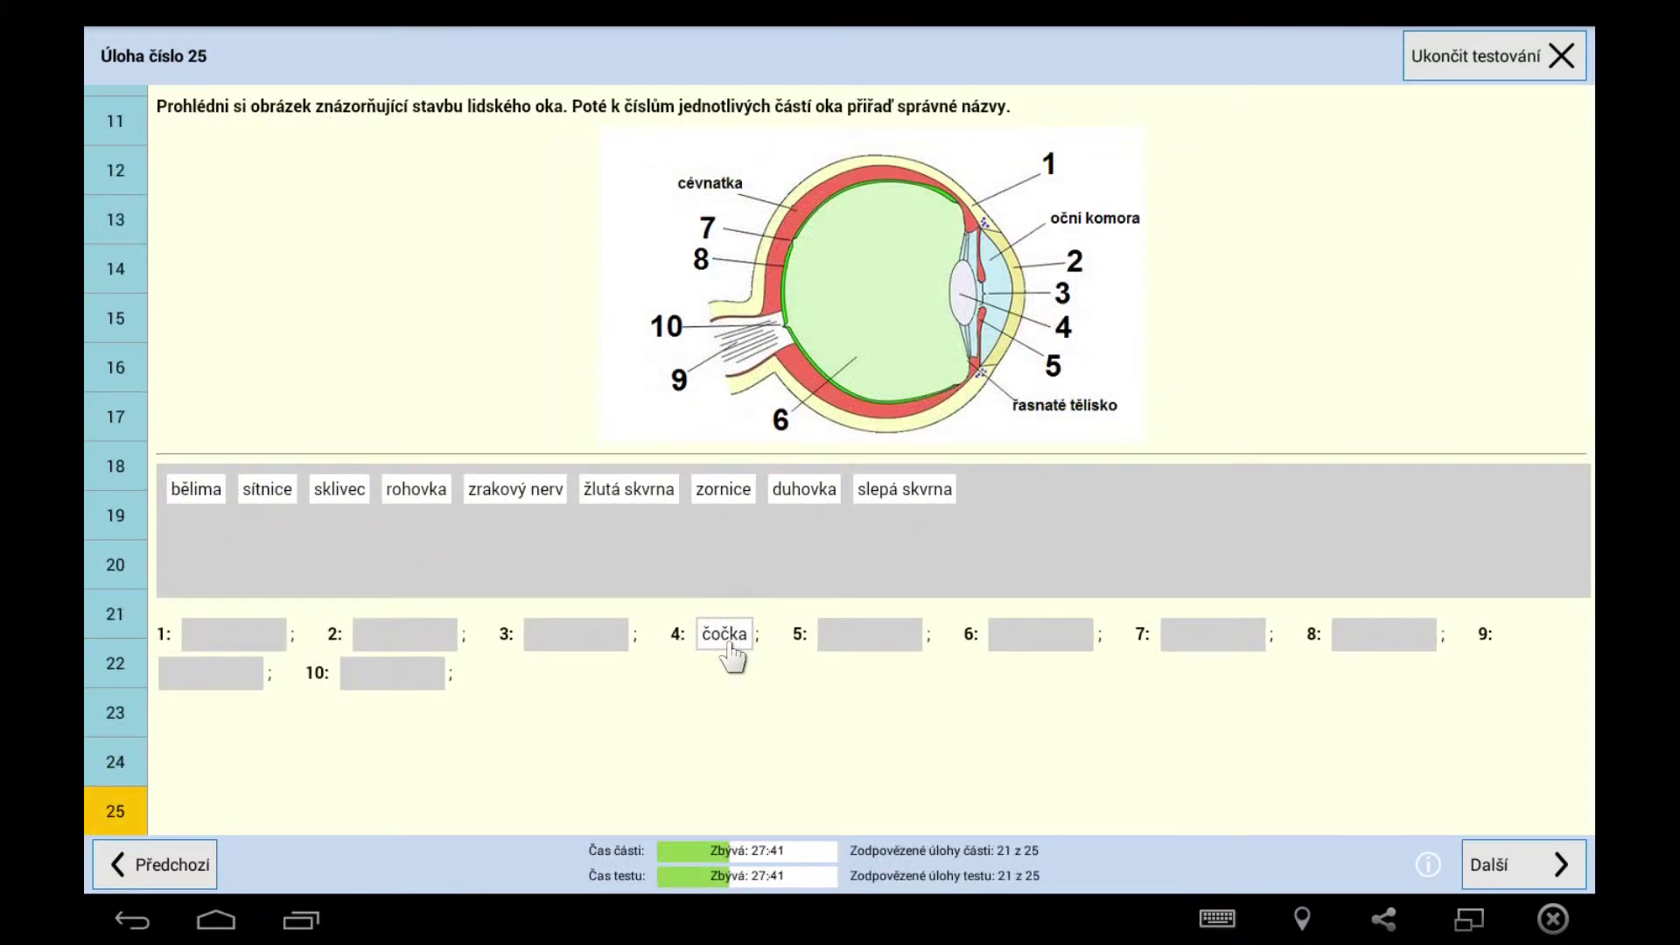
pyautogui.moveTo(555, 510); pyautogui.dragTo(529, 517)
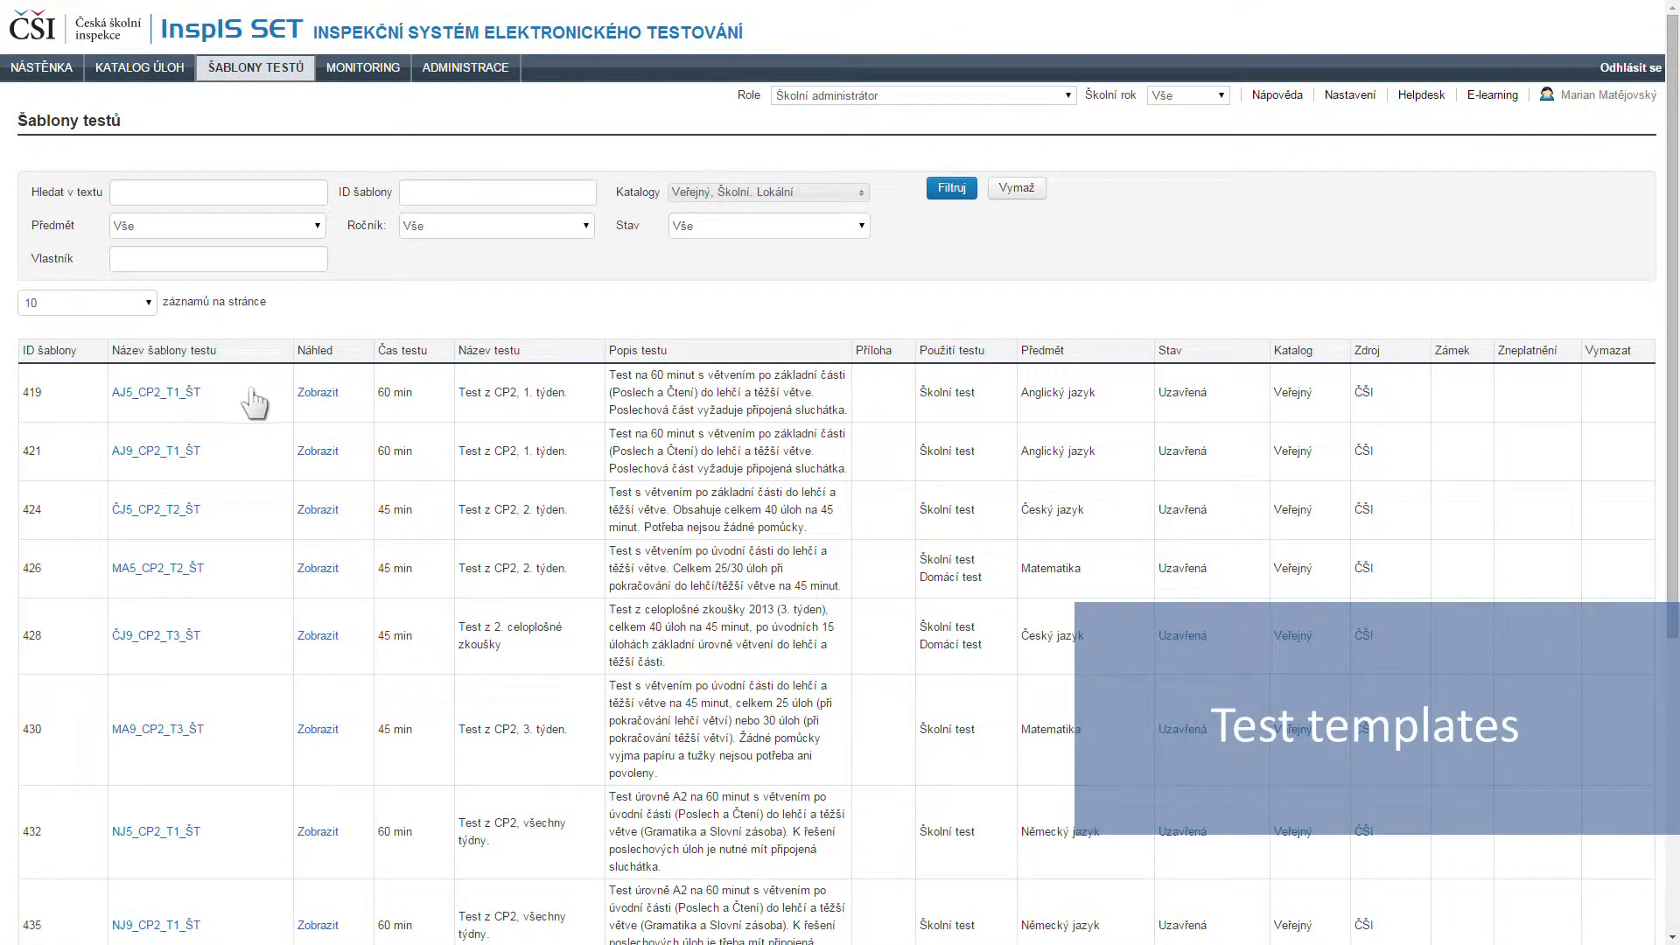
# Open the test template AJ5_CP2_T1_ŠT, view the task settings of its part A5, and return to the template
pyautogui.click(189, 396)
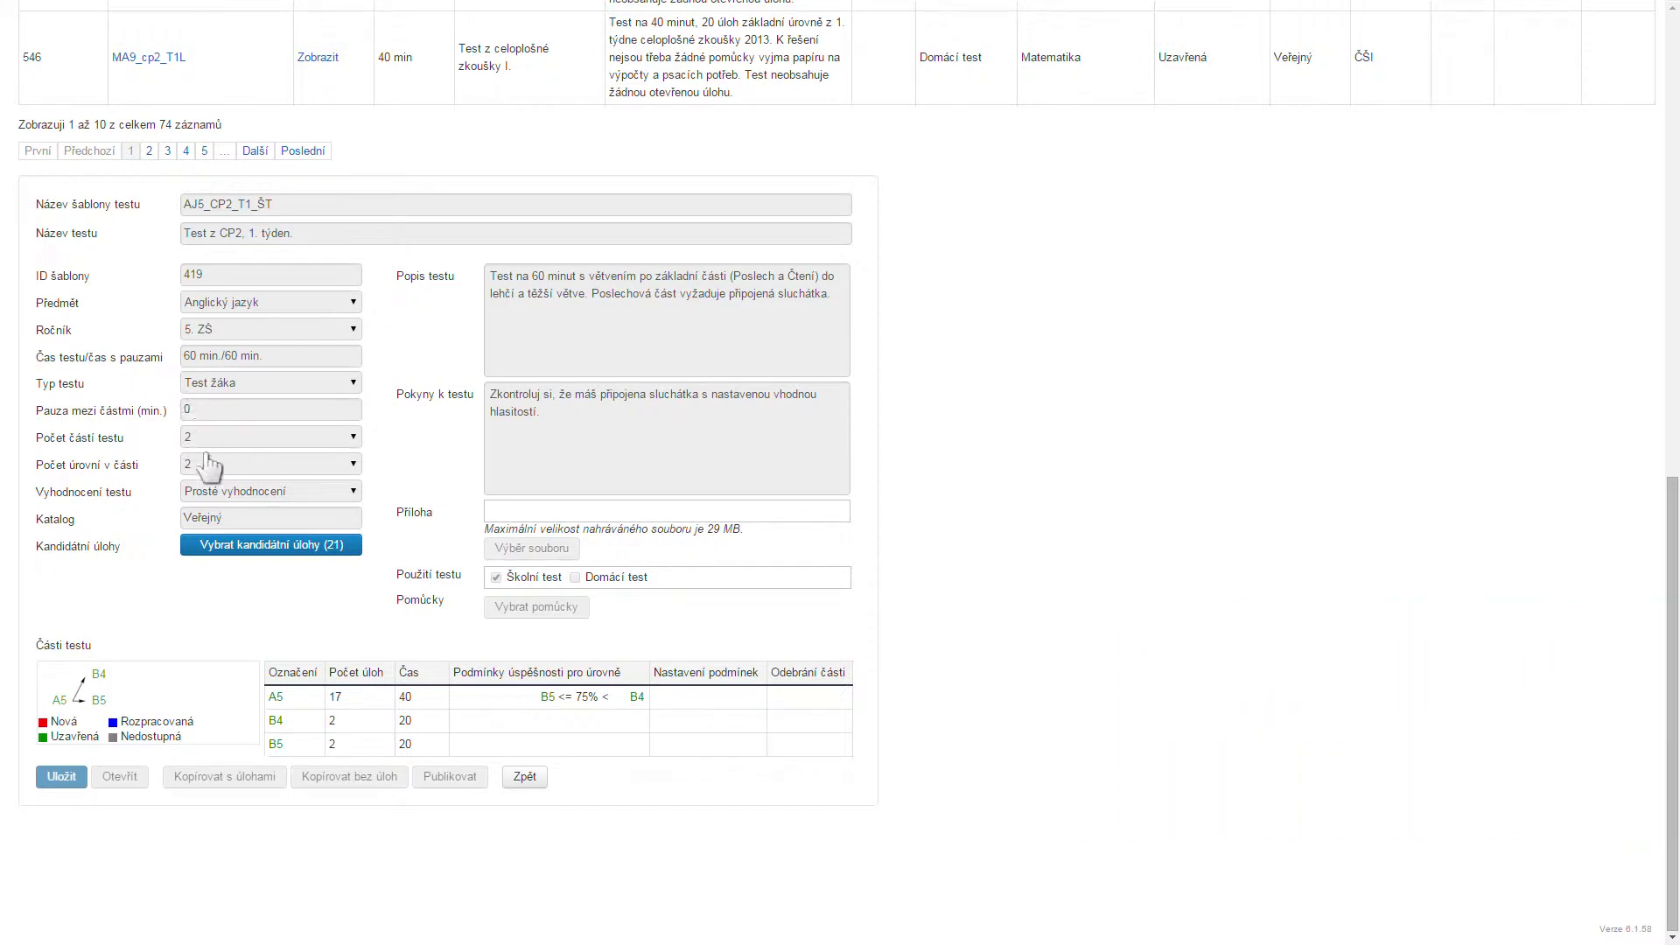
pyautogui.click(276, 697)
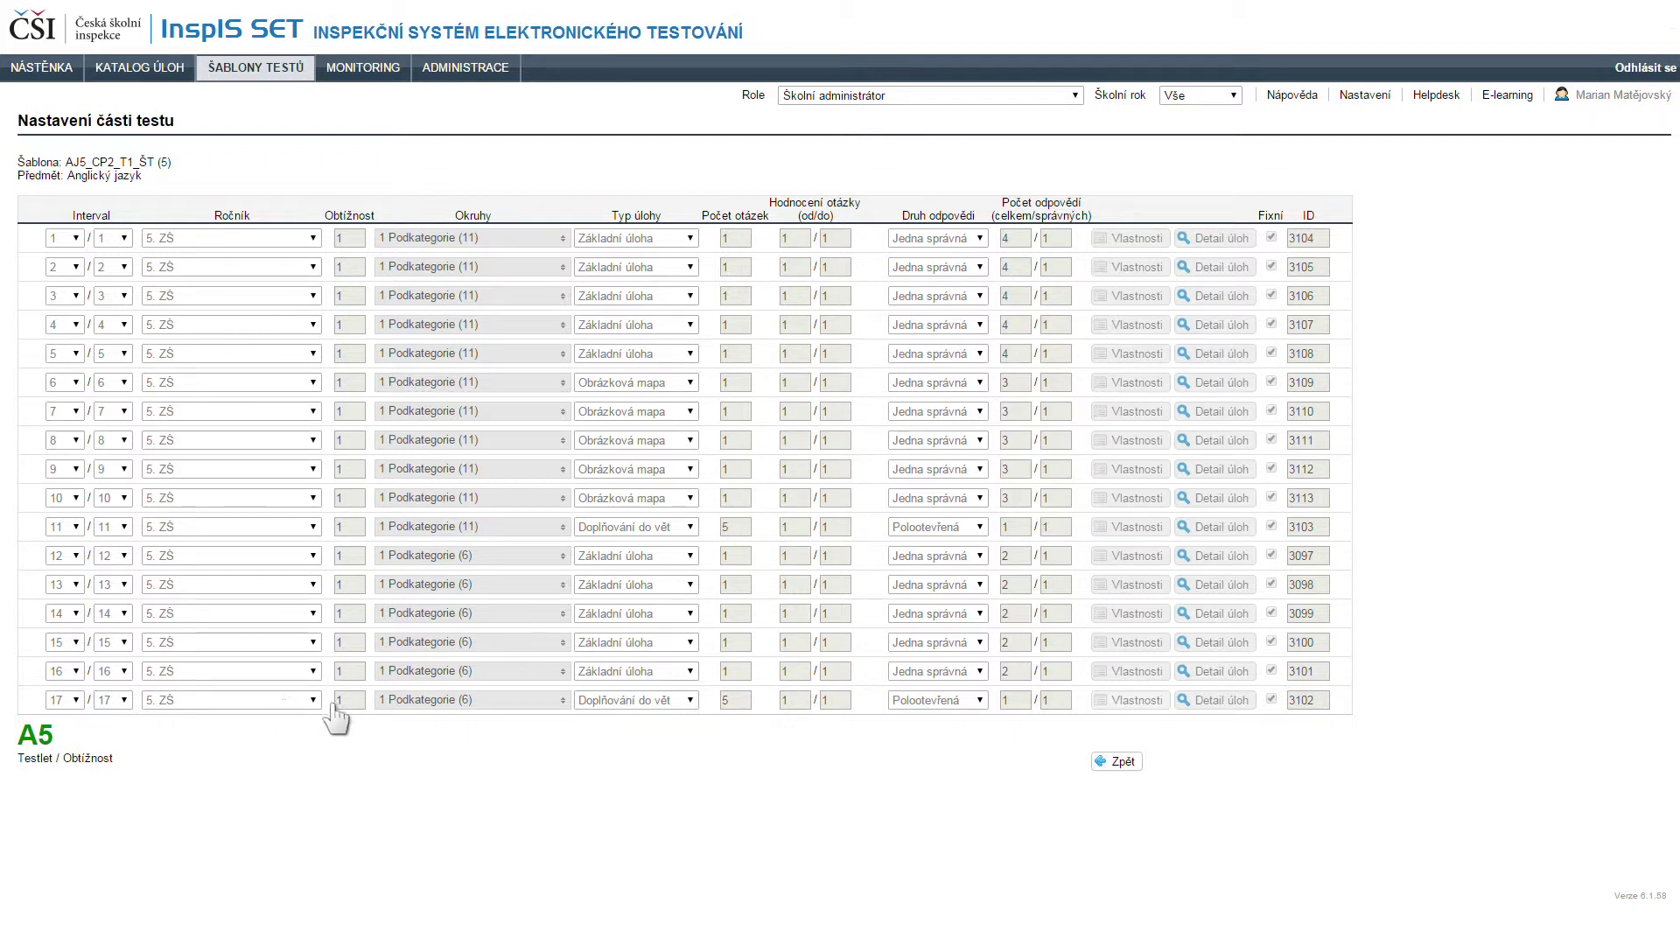
pyautogui.click(1118, 763)
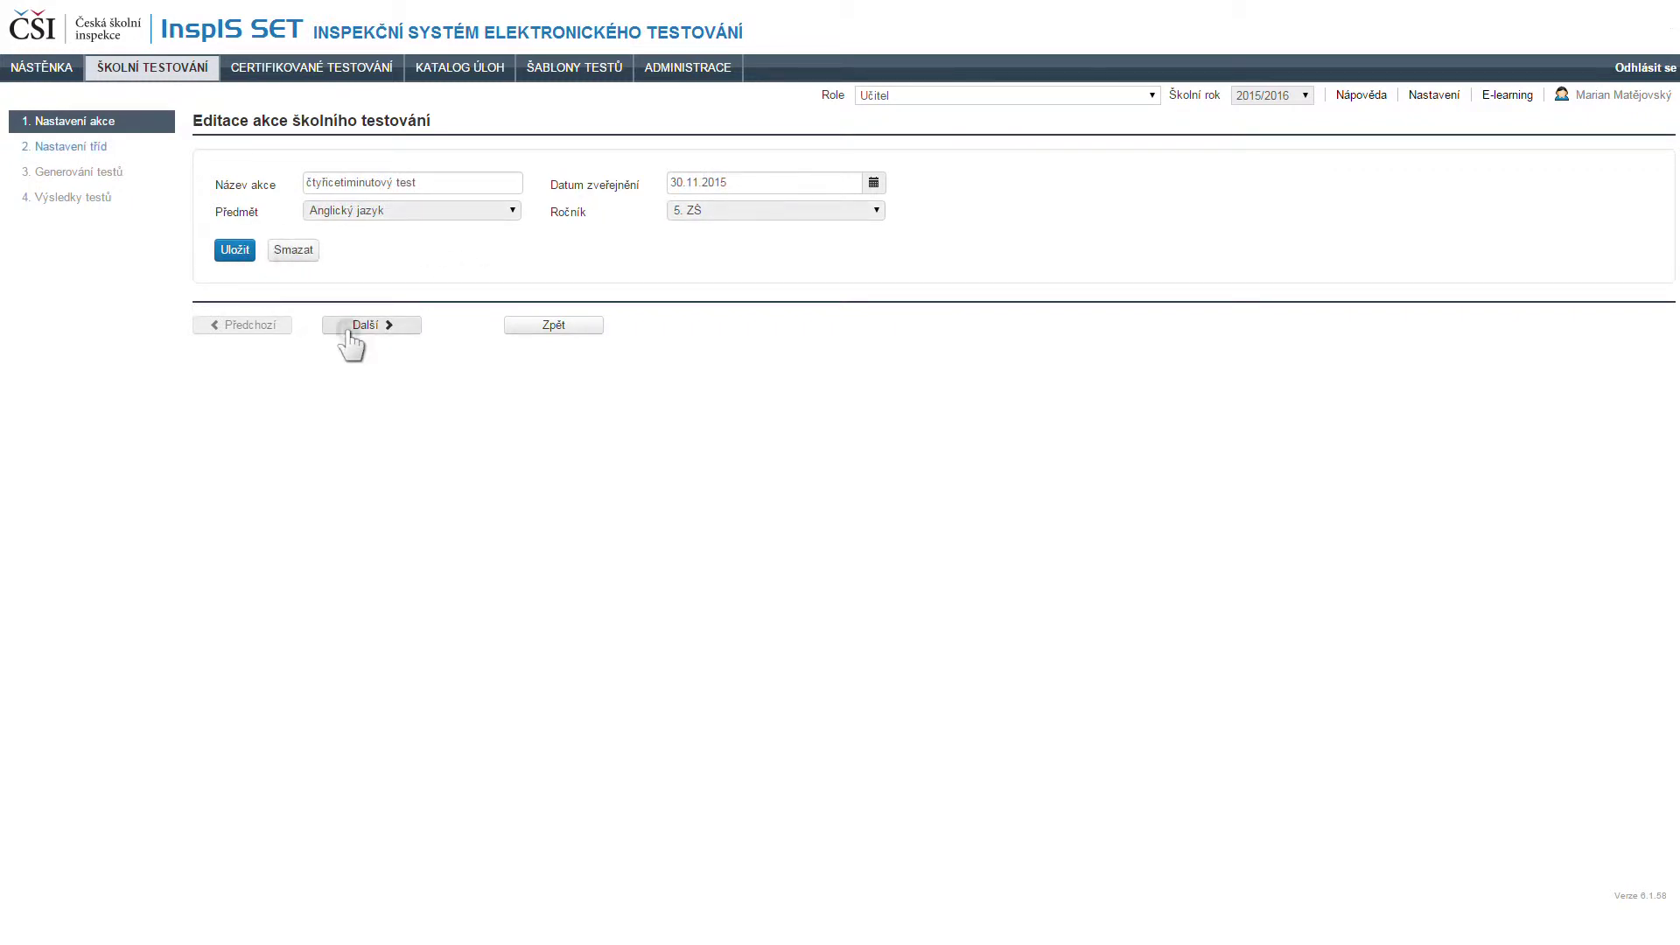
# For the school testing event, save class 5.A with template AJ5_CP2_T1_ŠT, running 30.11.2015 12:53:22 to 13:53:22, and continue to test generation
pyautogui.click(350, 328)
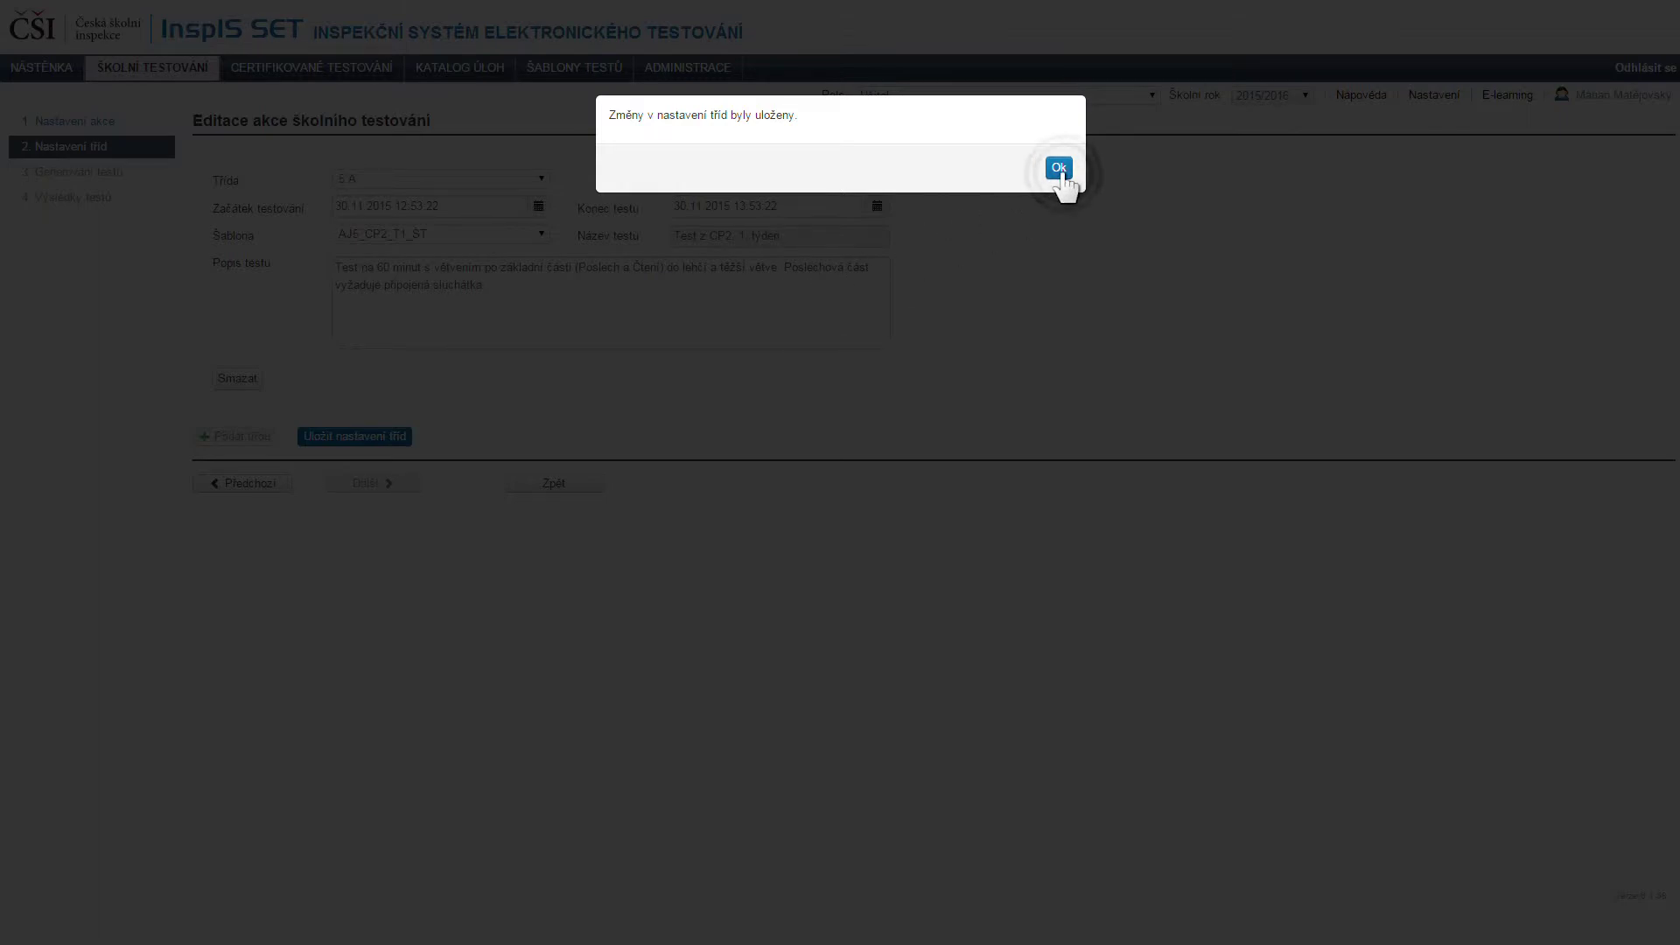
pyautogui.click(1060, 169)
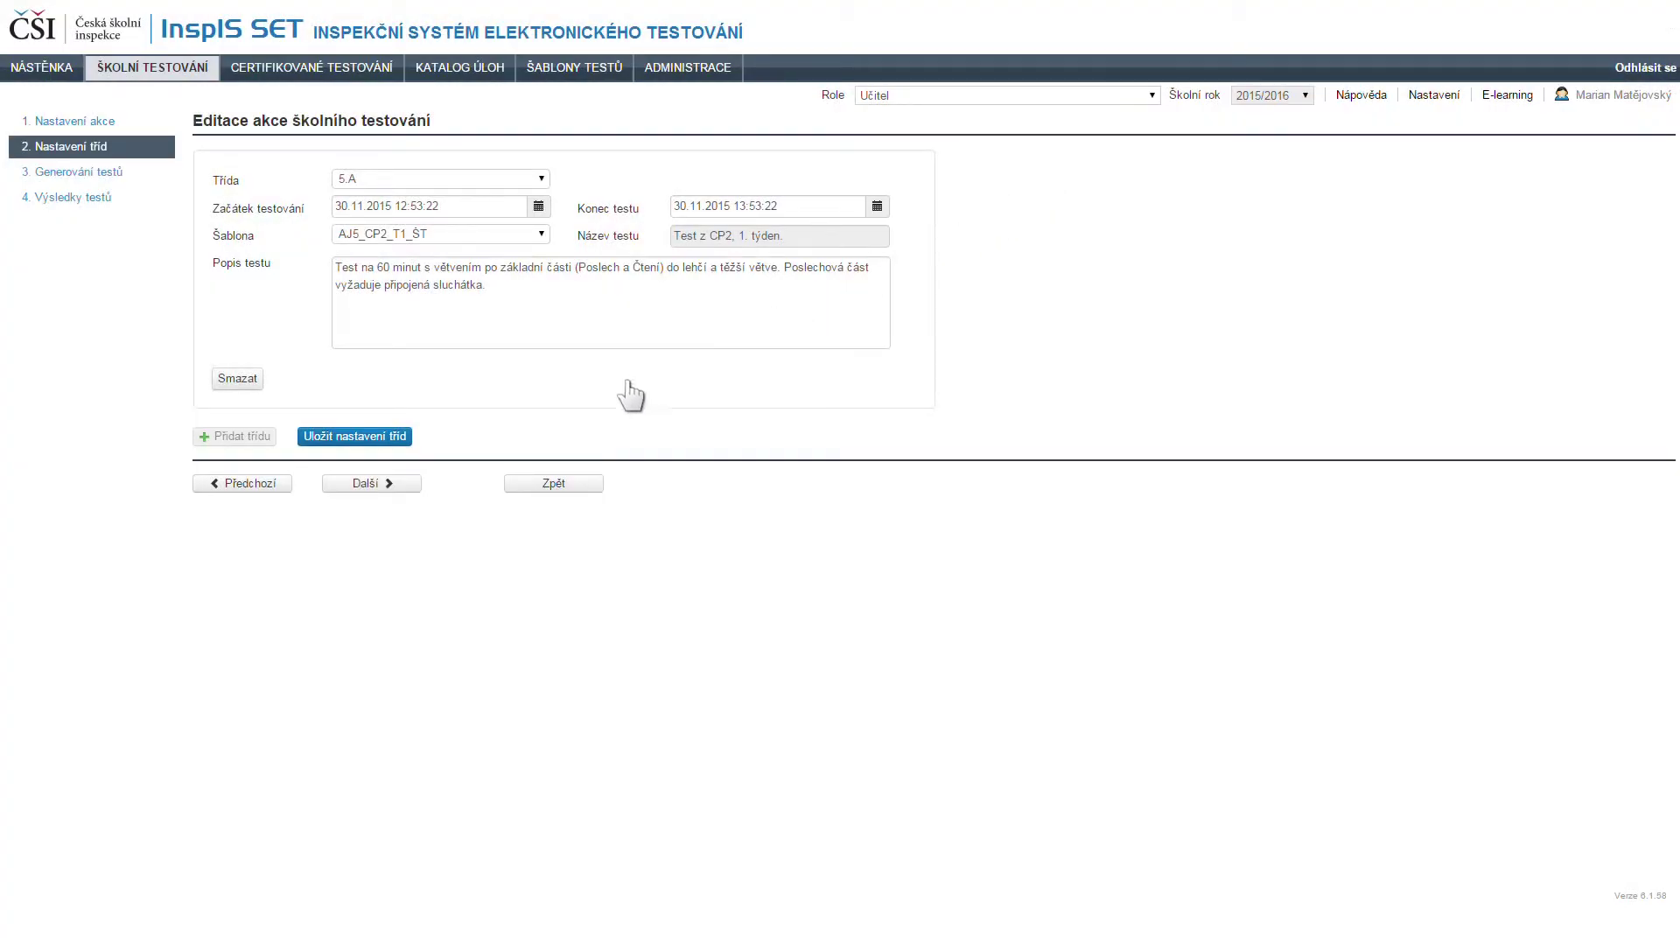
pyautogui.click(371, 485)
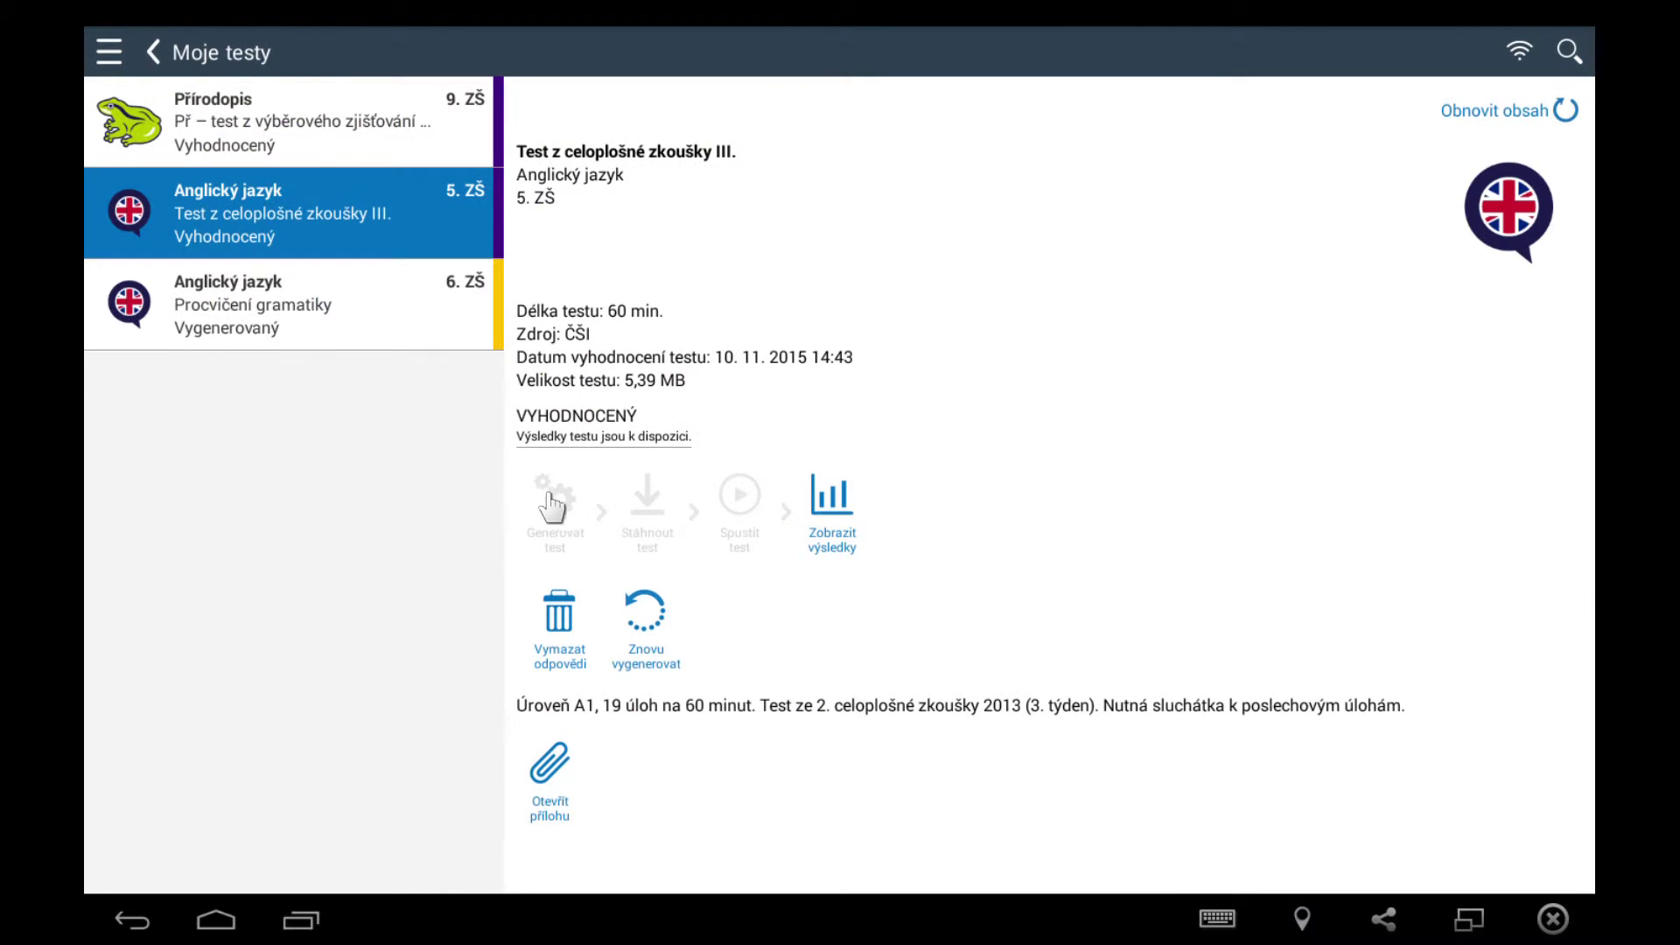
# Open the results of the English Test z celoplošné zkoušky III. and review the overall success tables and charts for both difficulty levels
pyautogui.click(832, 517)
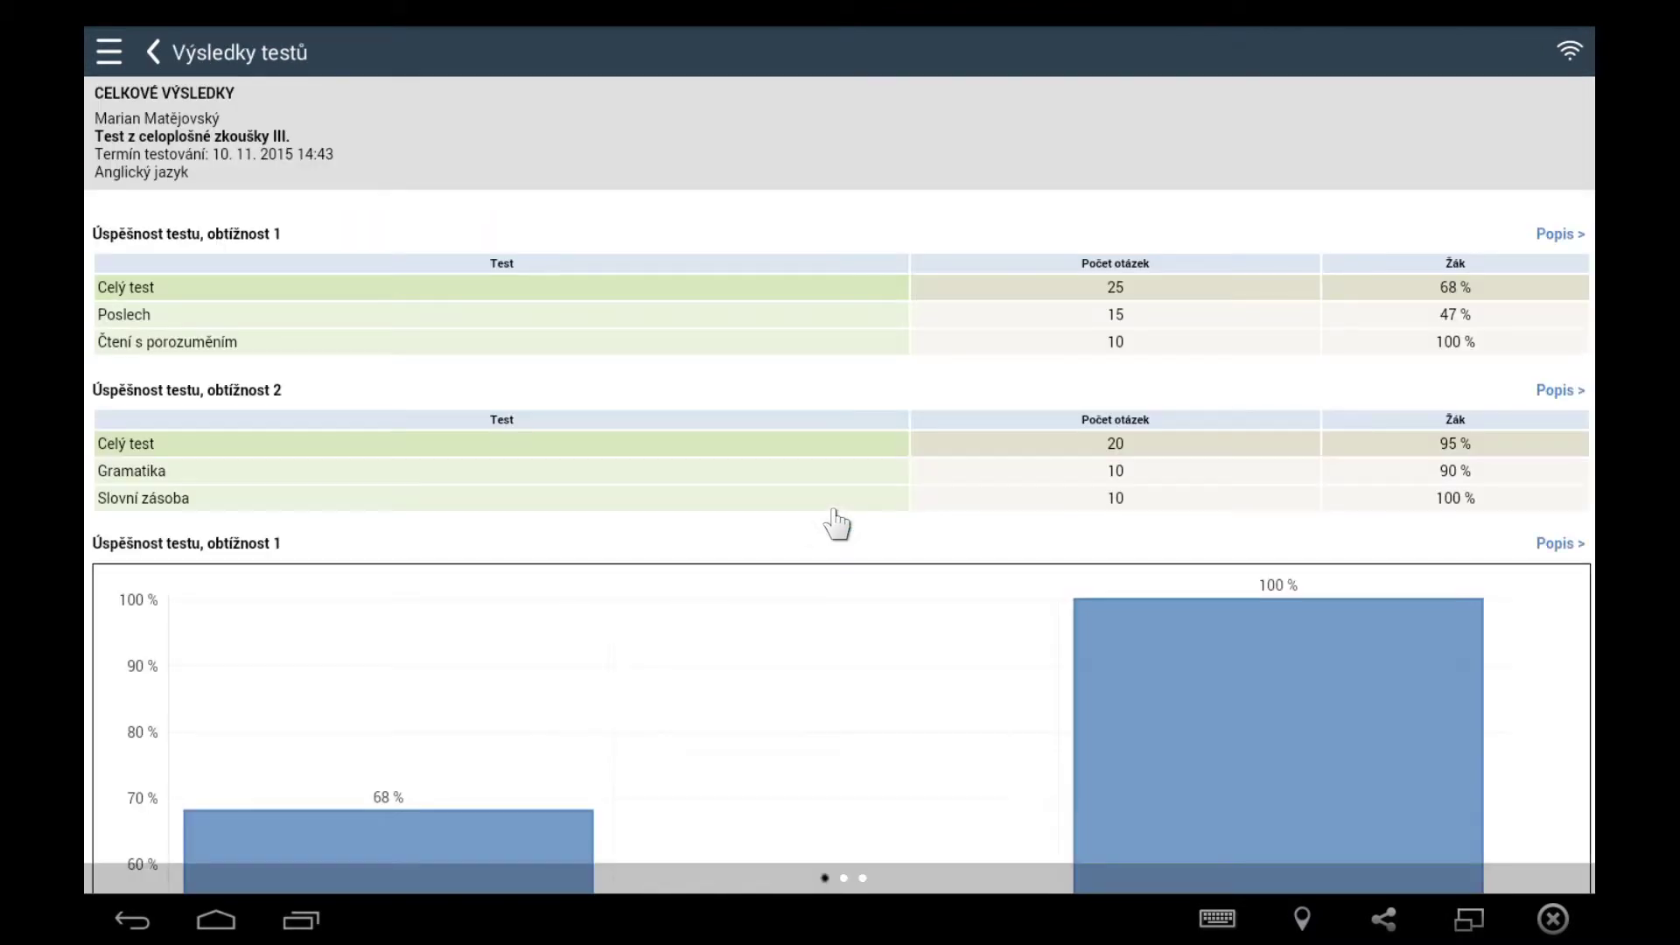
pyautogui.scroll(-5, 836, 524)
pyautogui.scroll(-5, 837, 523)
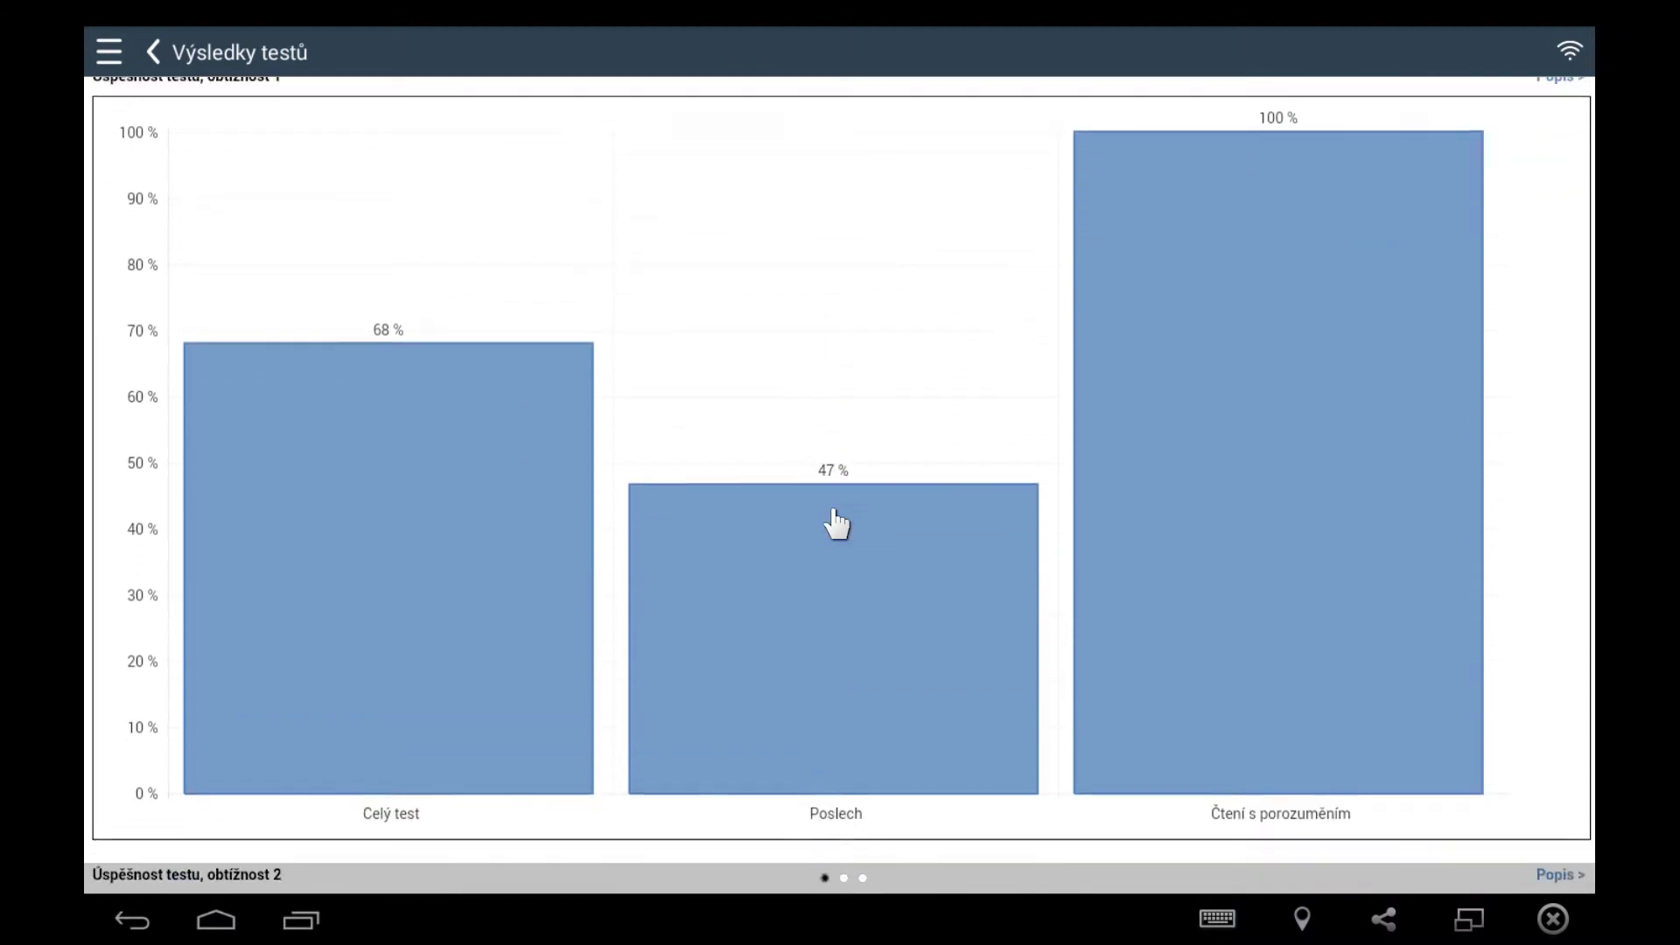
pyautogui.scroll(-5, 836, 524)
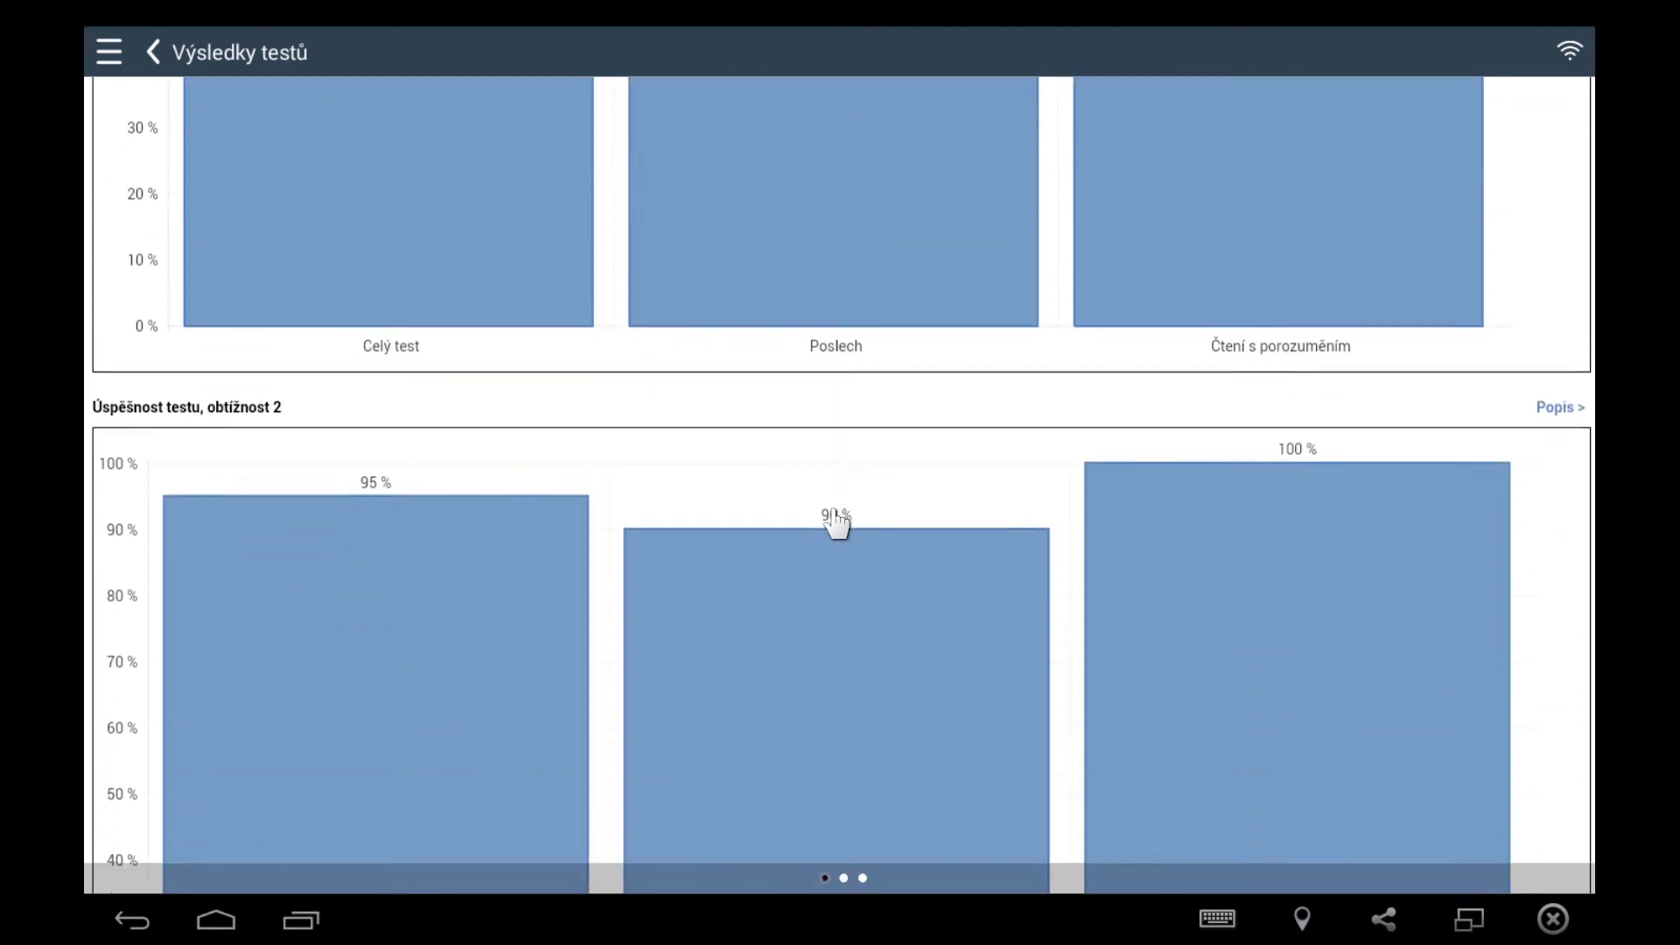
# Review the detailed per-question results for both difficulty levels and open the pupil's certificate page
pyautogui.moveTo(1546, 515); pyautogui.dragTo(112, 525)
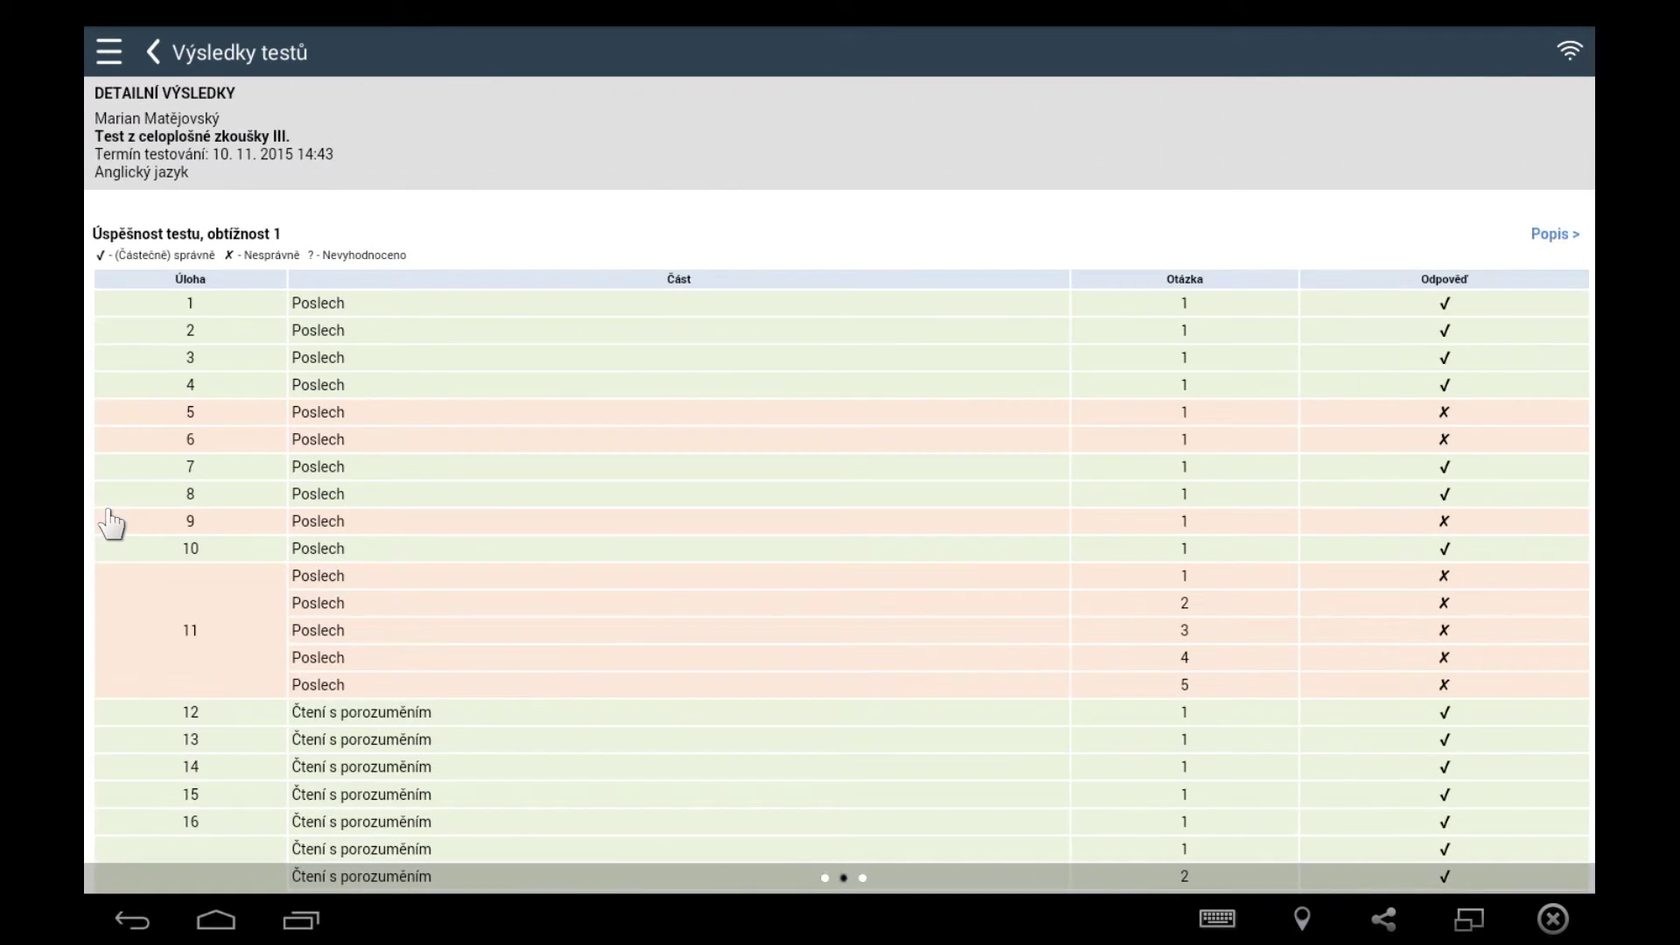
pyautogui.scroll(-3, 112, 525)
pyautogui.scroll(-4, 111, 525)
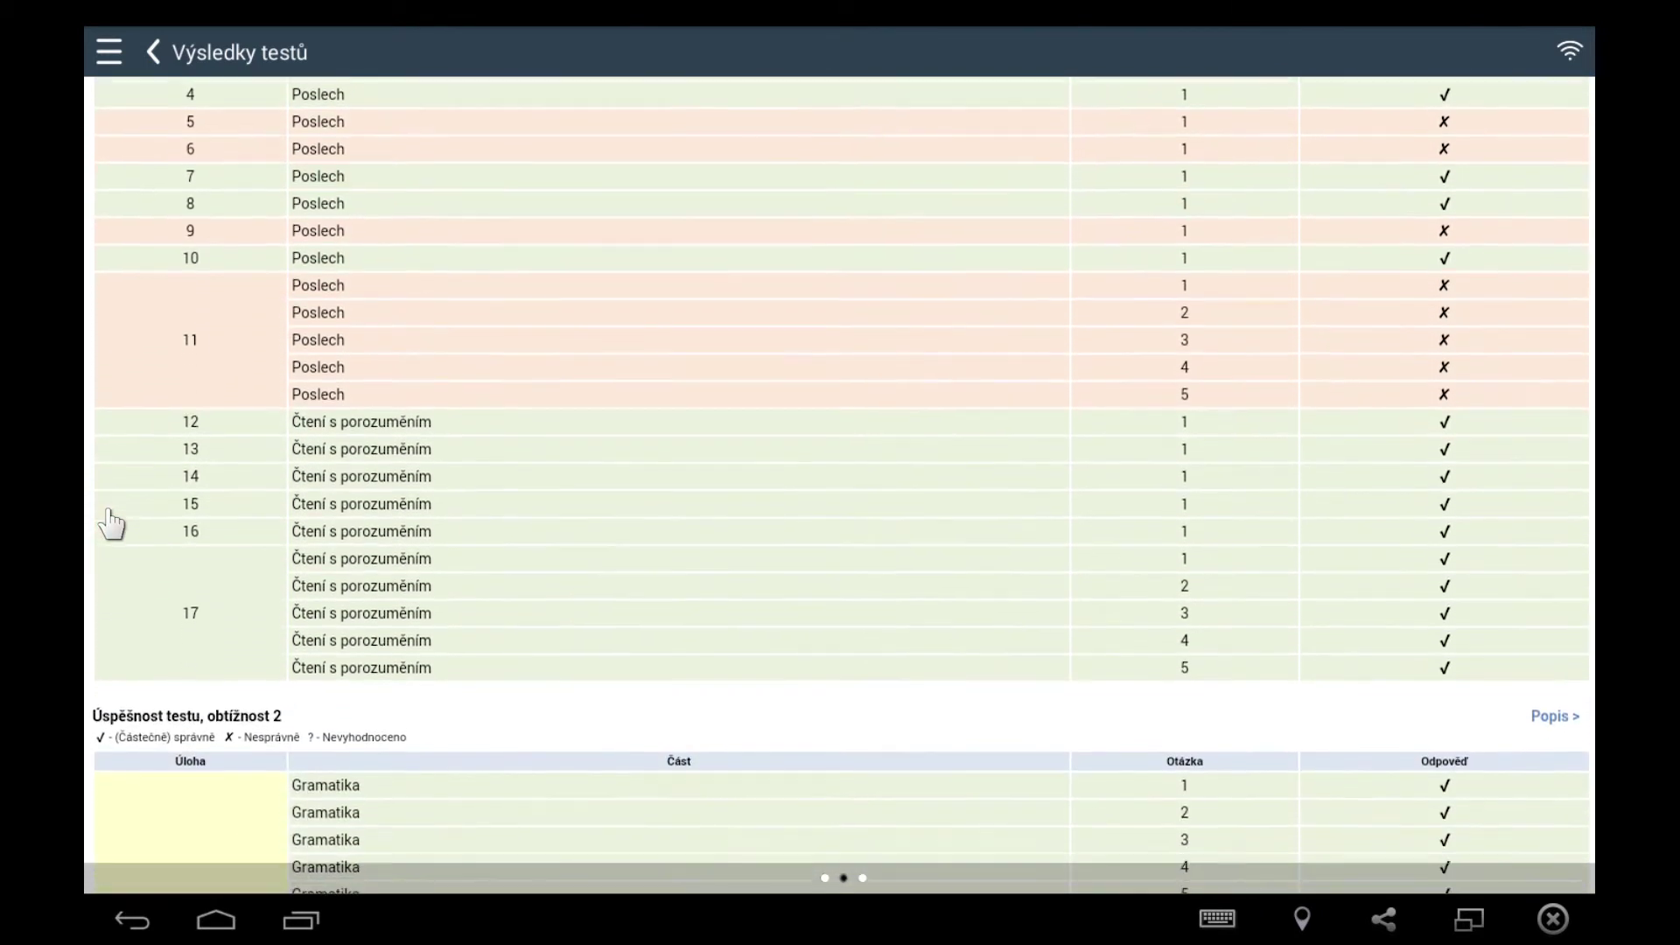
pyautogui.scroll(-3, 111, 525)
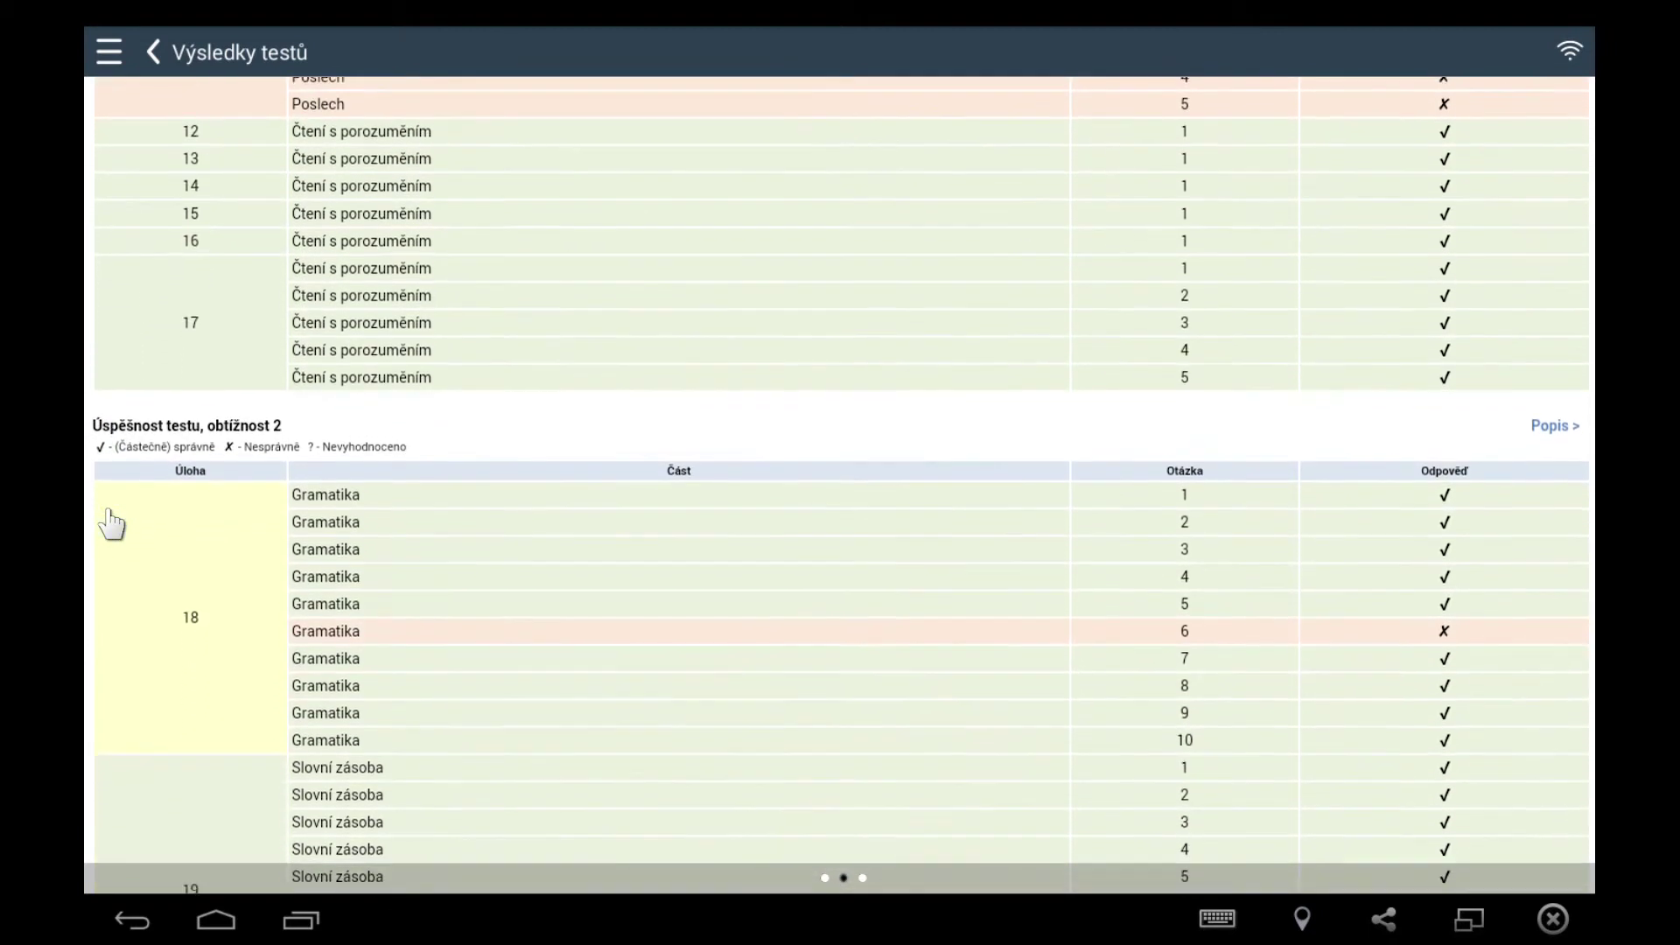
pyautogui.moveTo(1549, 523); pyautogui.dragTo(111, 525)
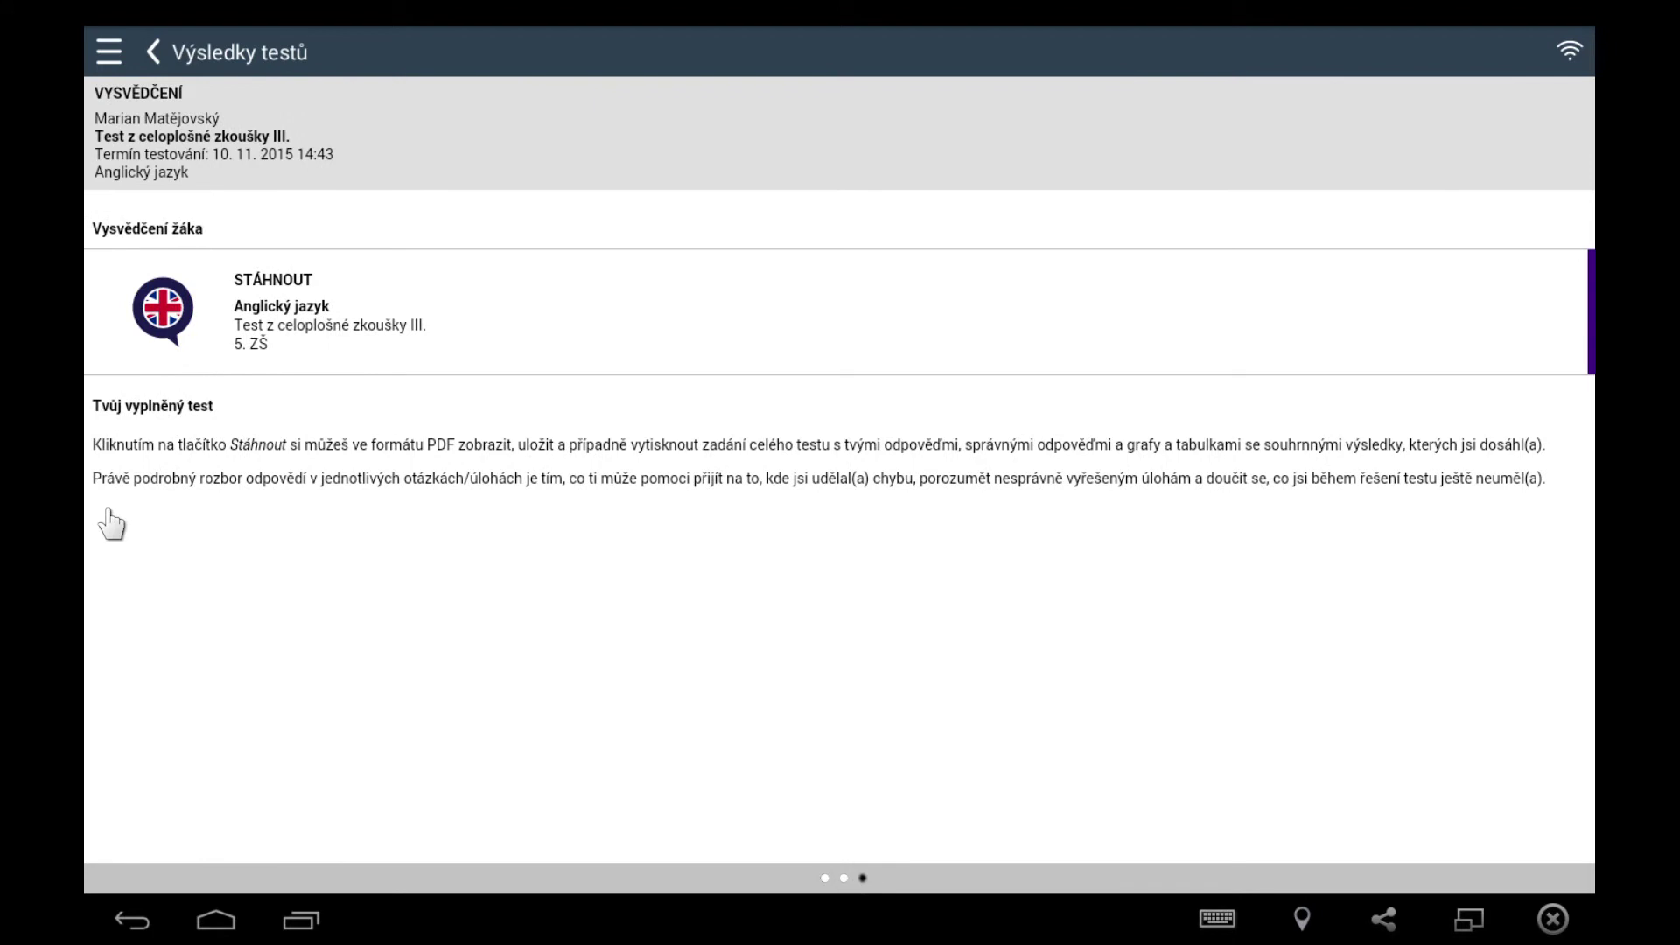